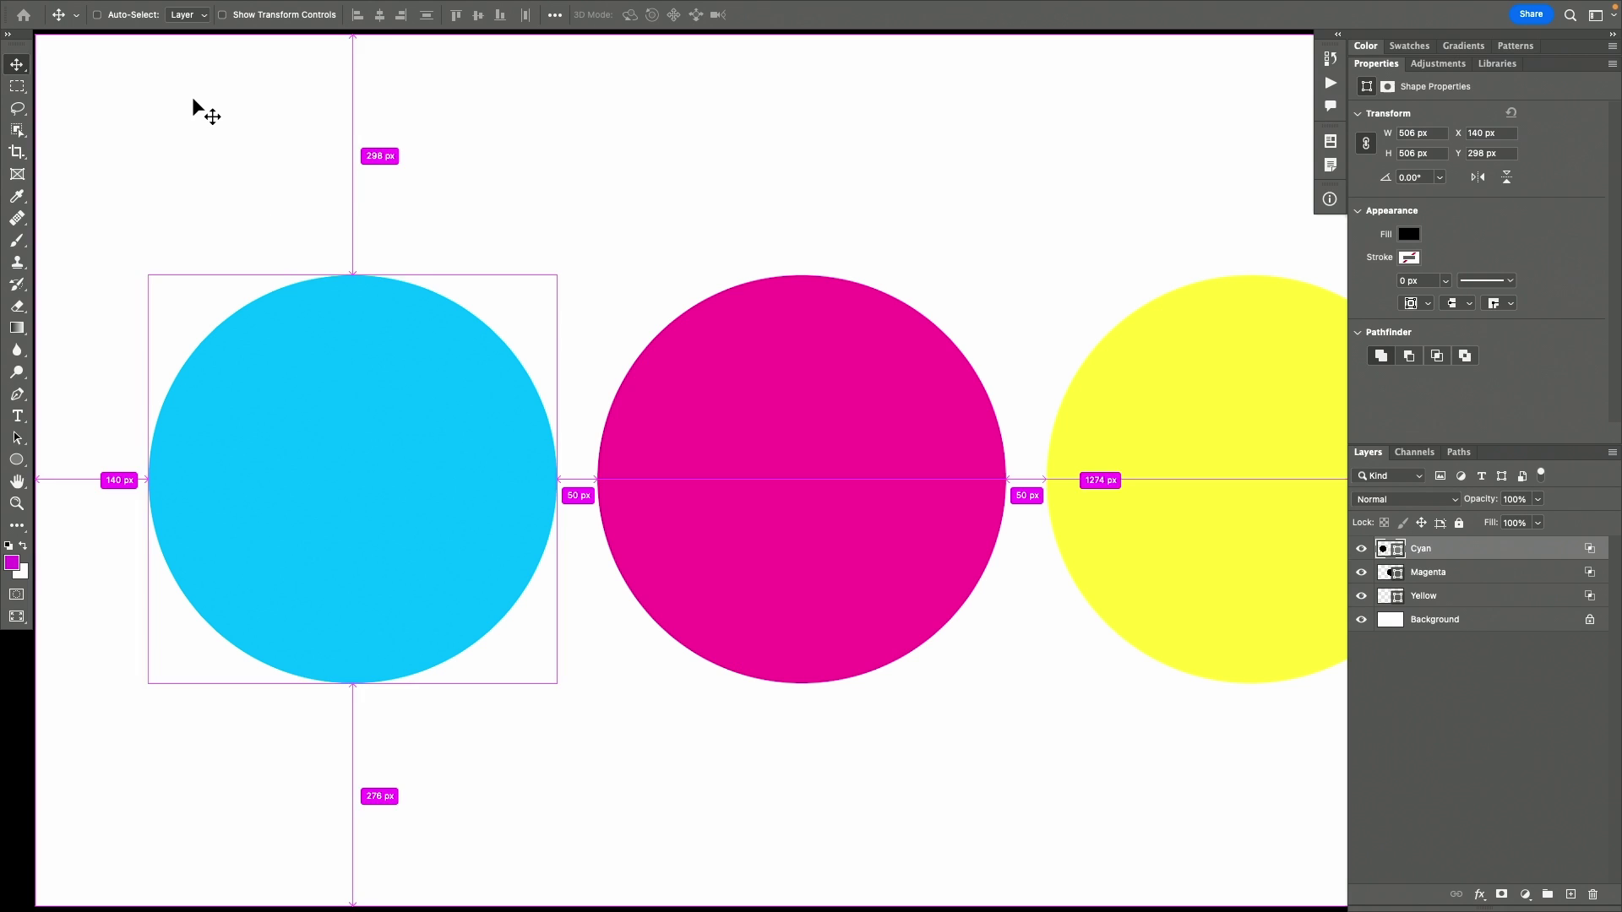
Open the New Document dialog with Cmd+N from the CMY circles file
key(super+n)
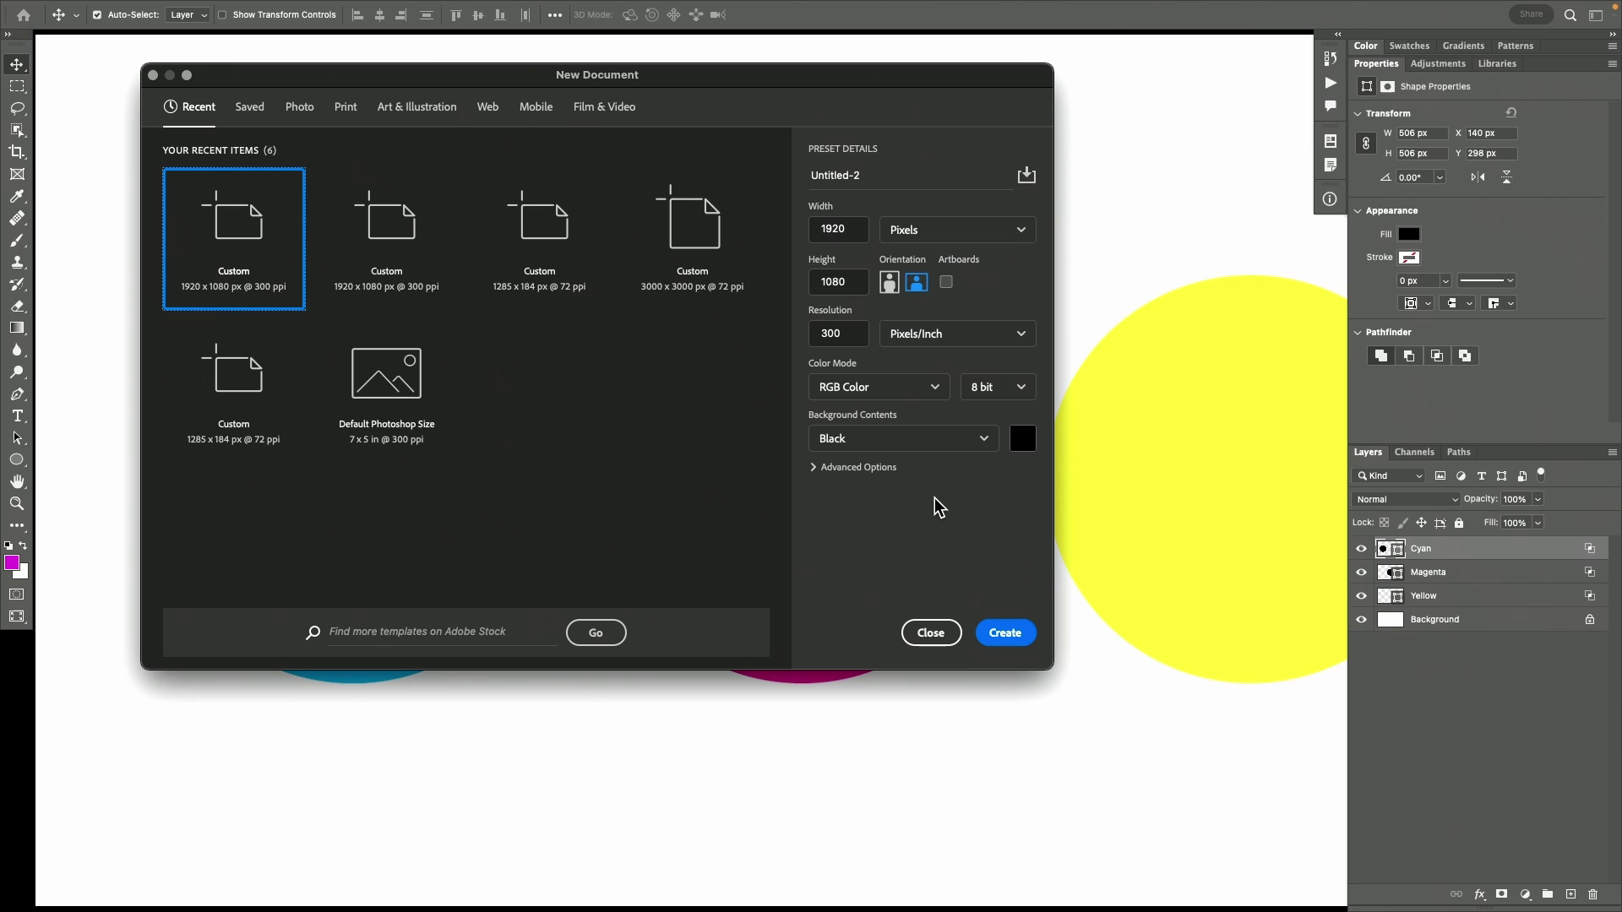
Create the 1920×1080 document with CMYK Color mode and a White background
click(927, 387)
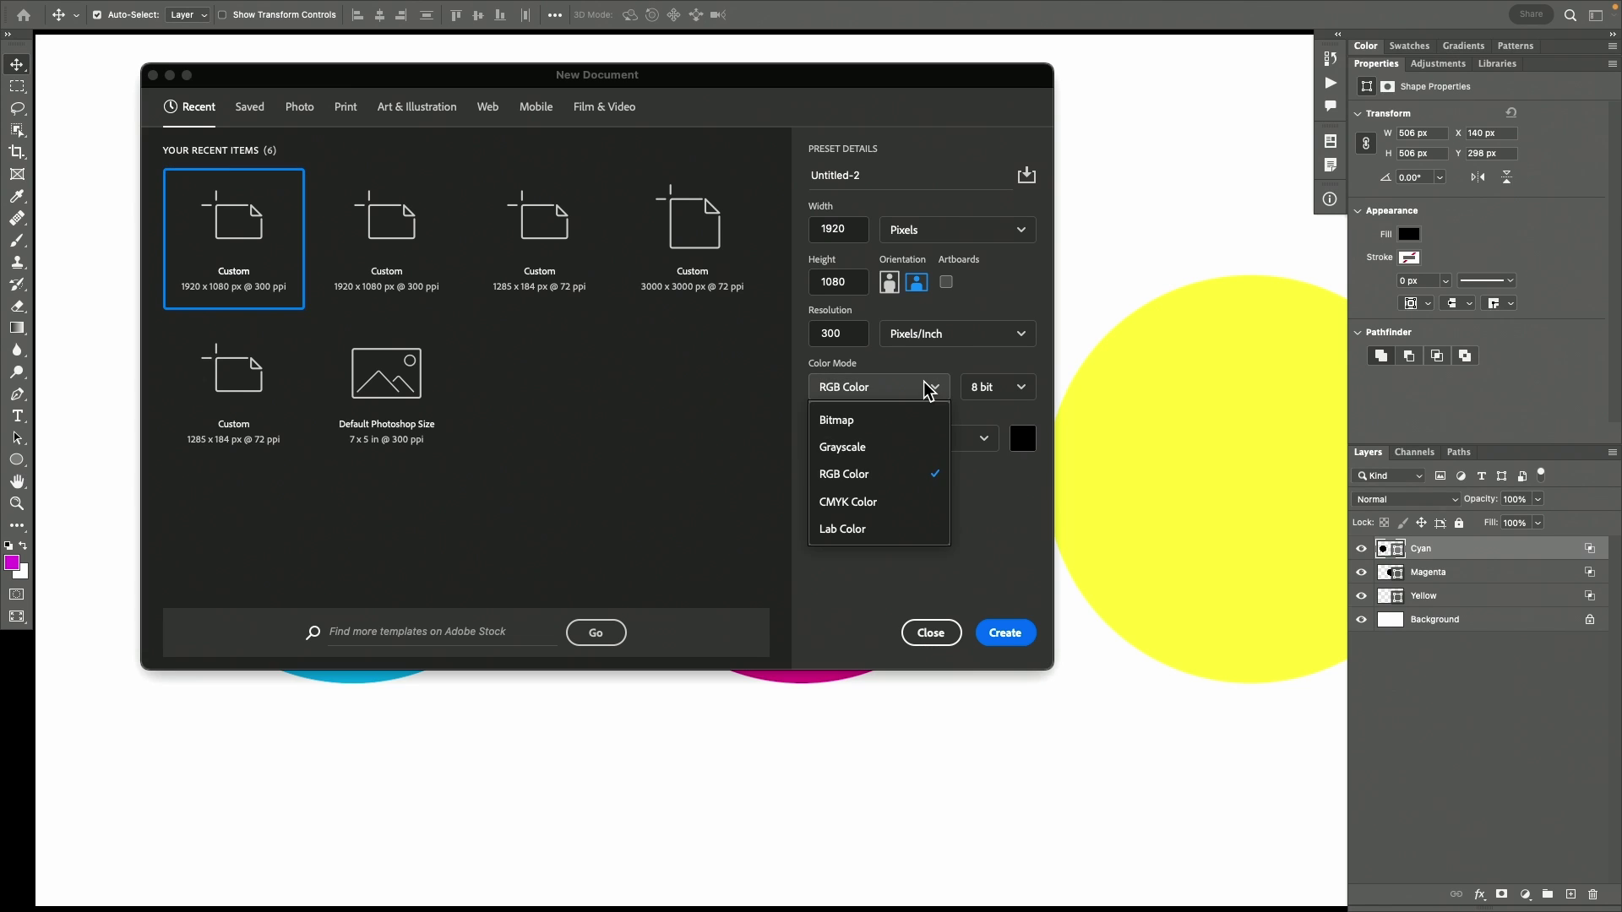
click(870, 507)
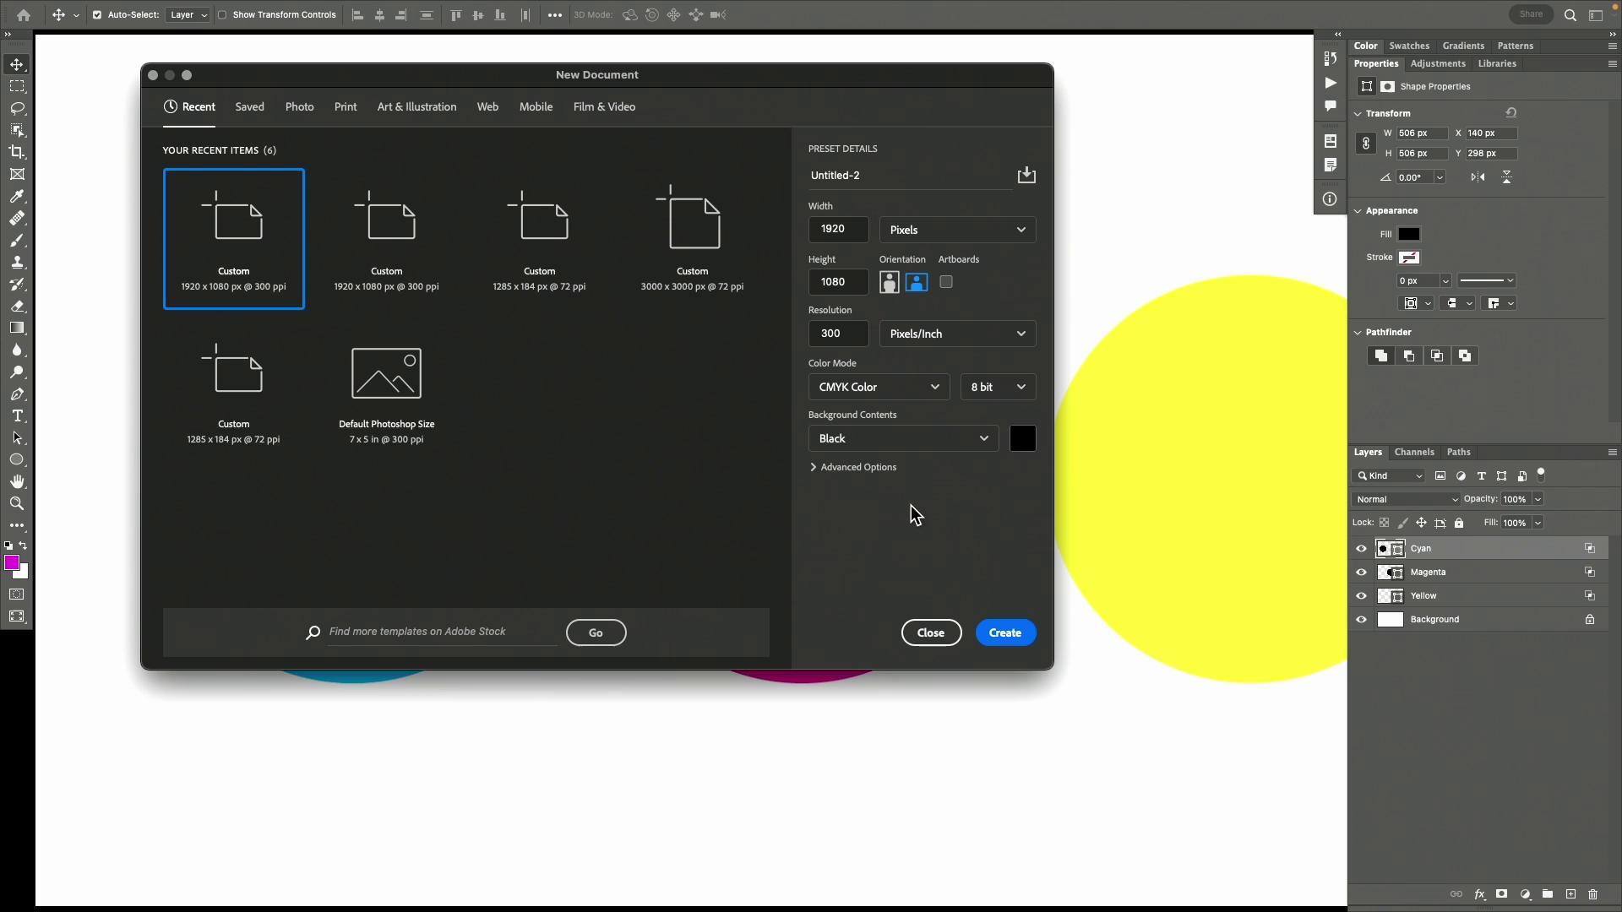
click(979, 440)
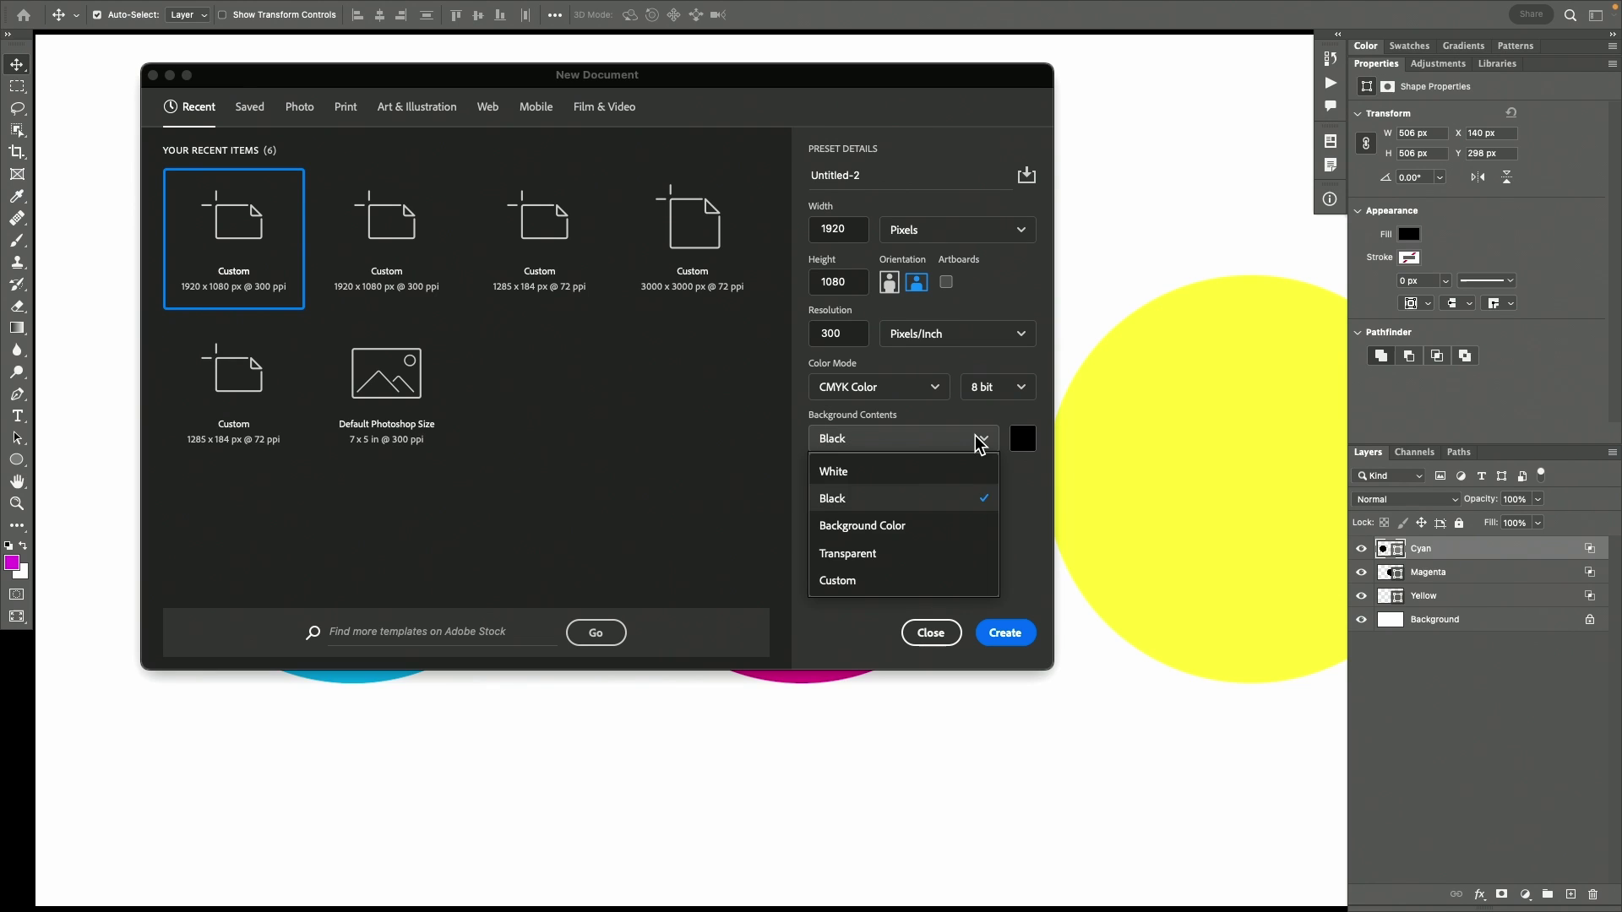
click(881, 473)
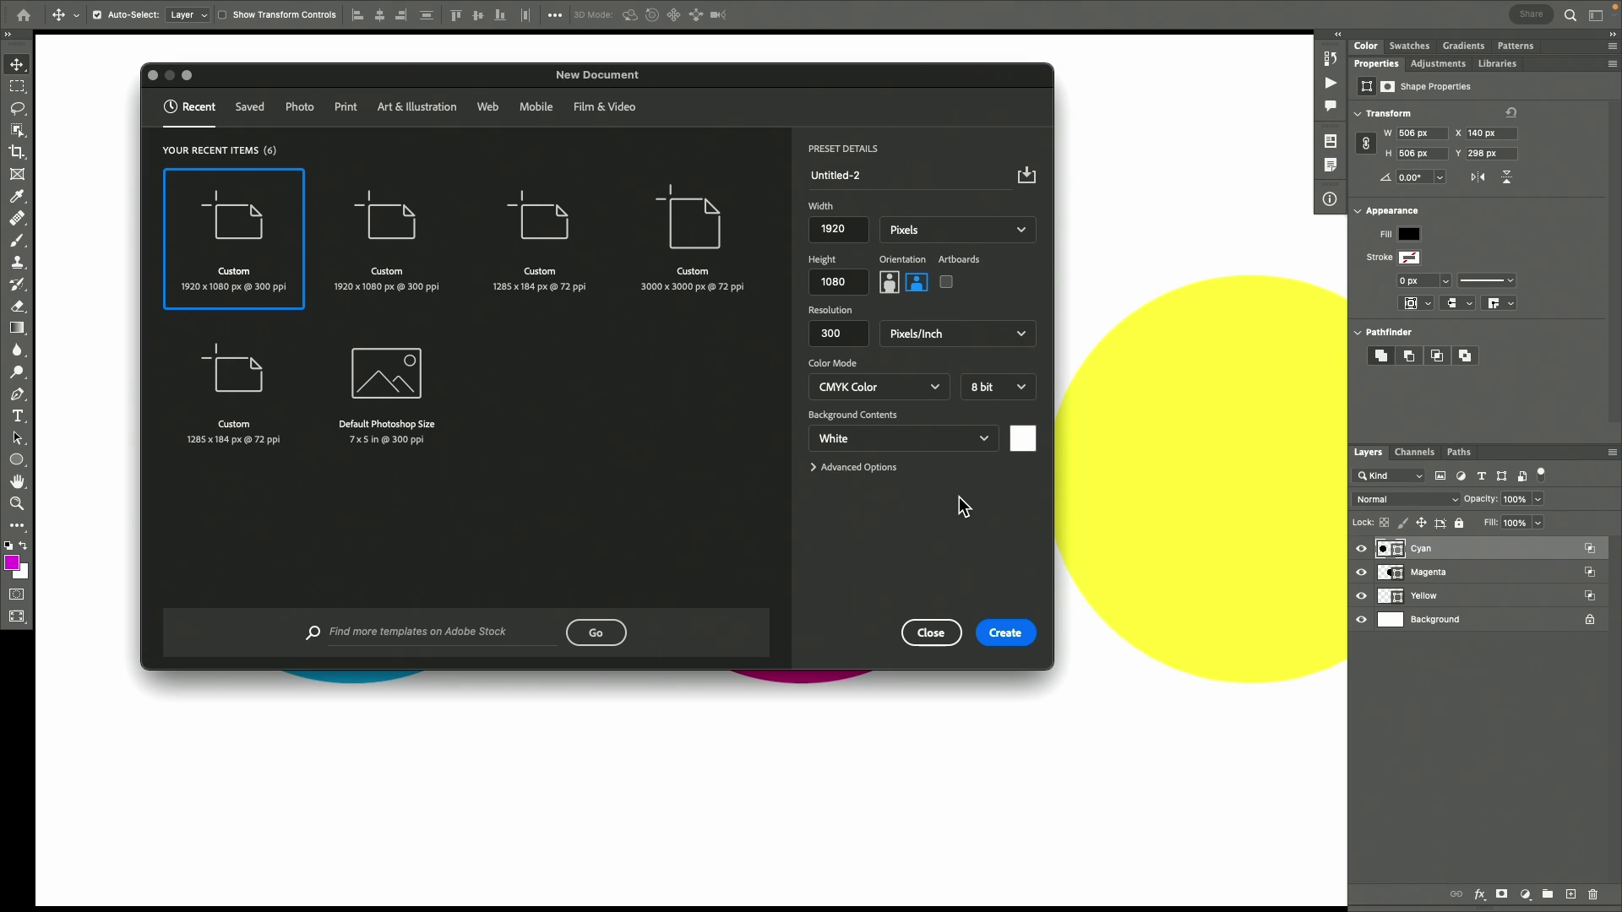
click(1007, 632)
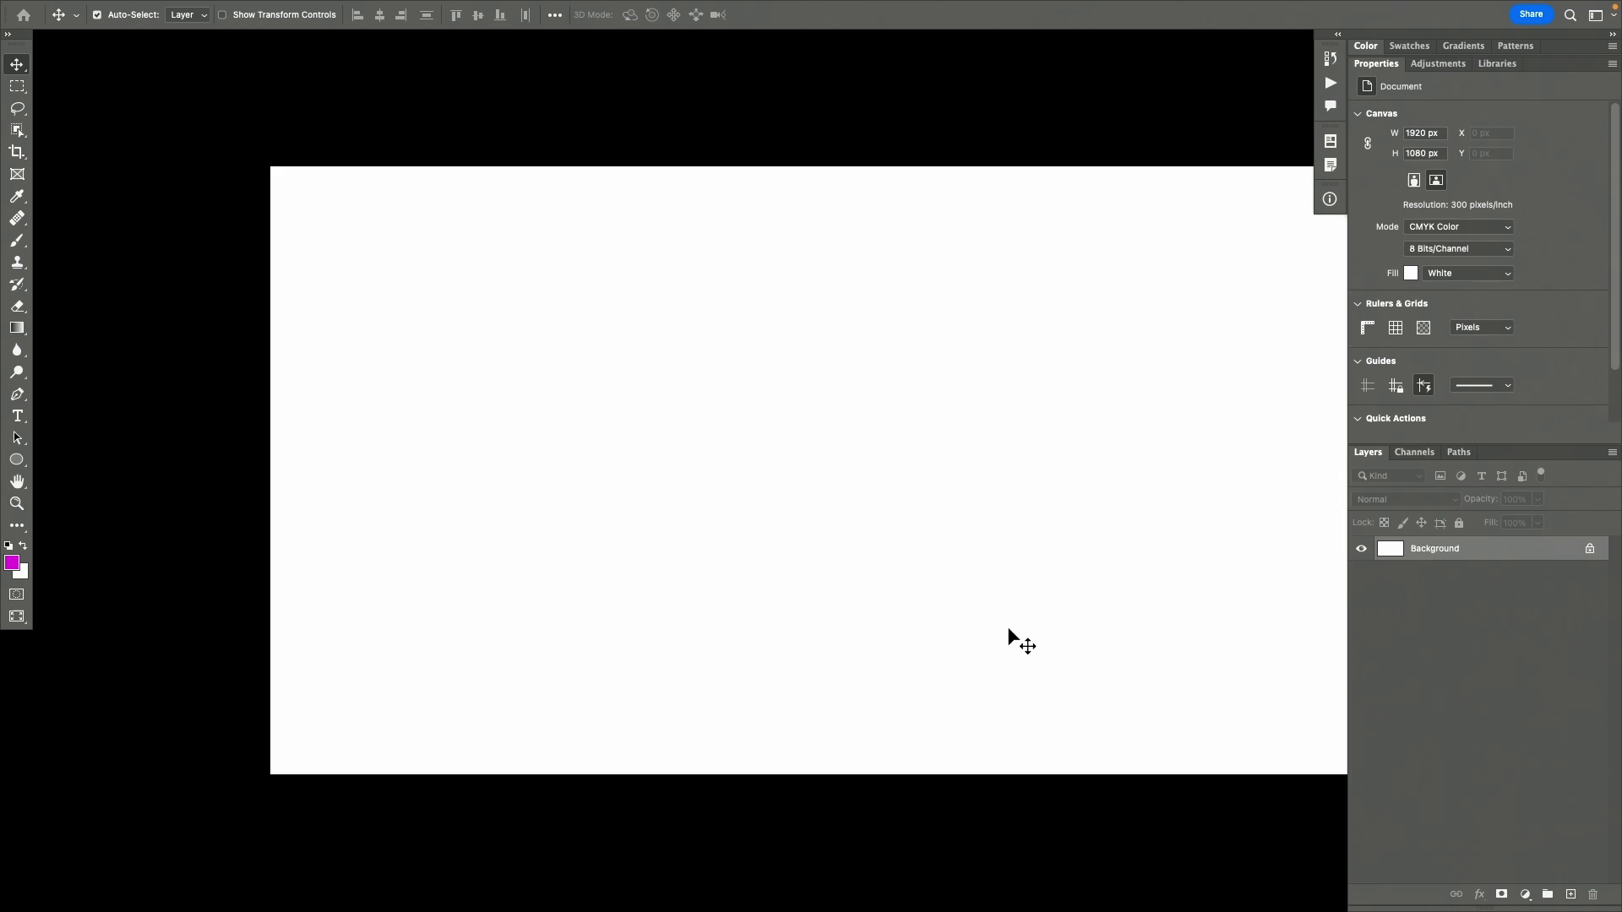
Draw a black-filled 548 × 548 px circle at the canvas centre with the Ellipse tool
click(17, 459)
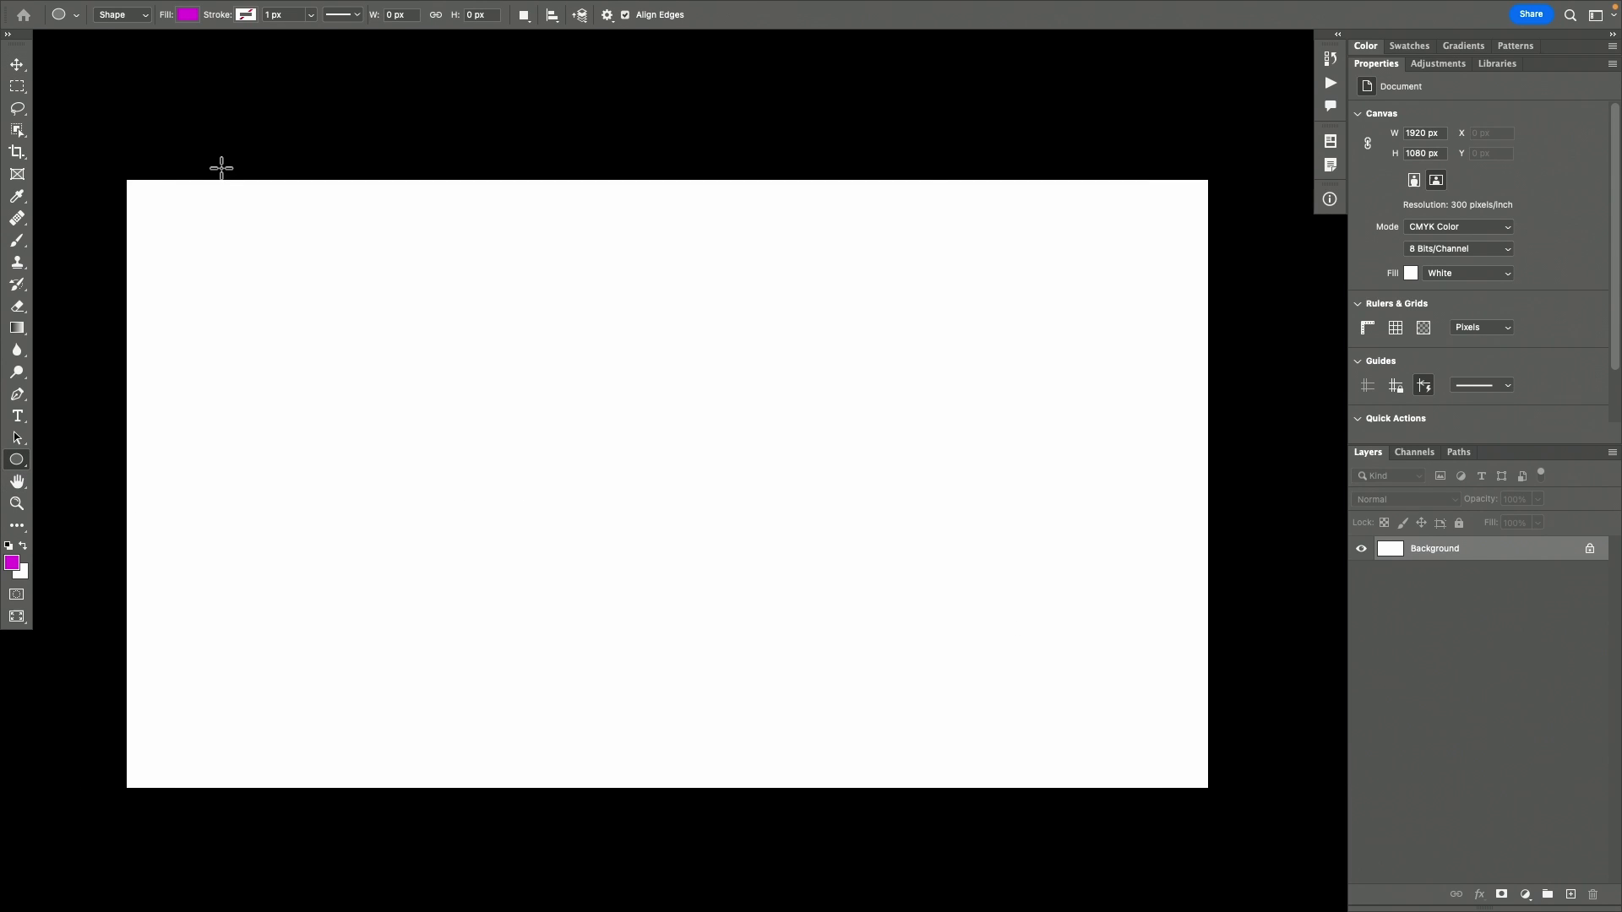
click(188, 15)
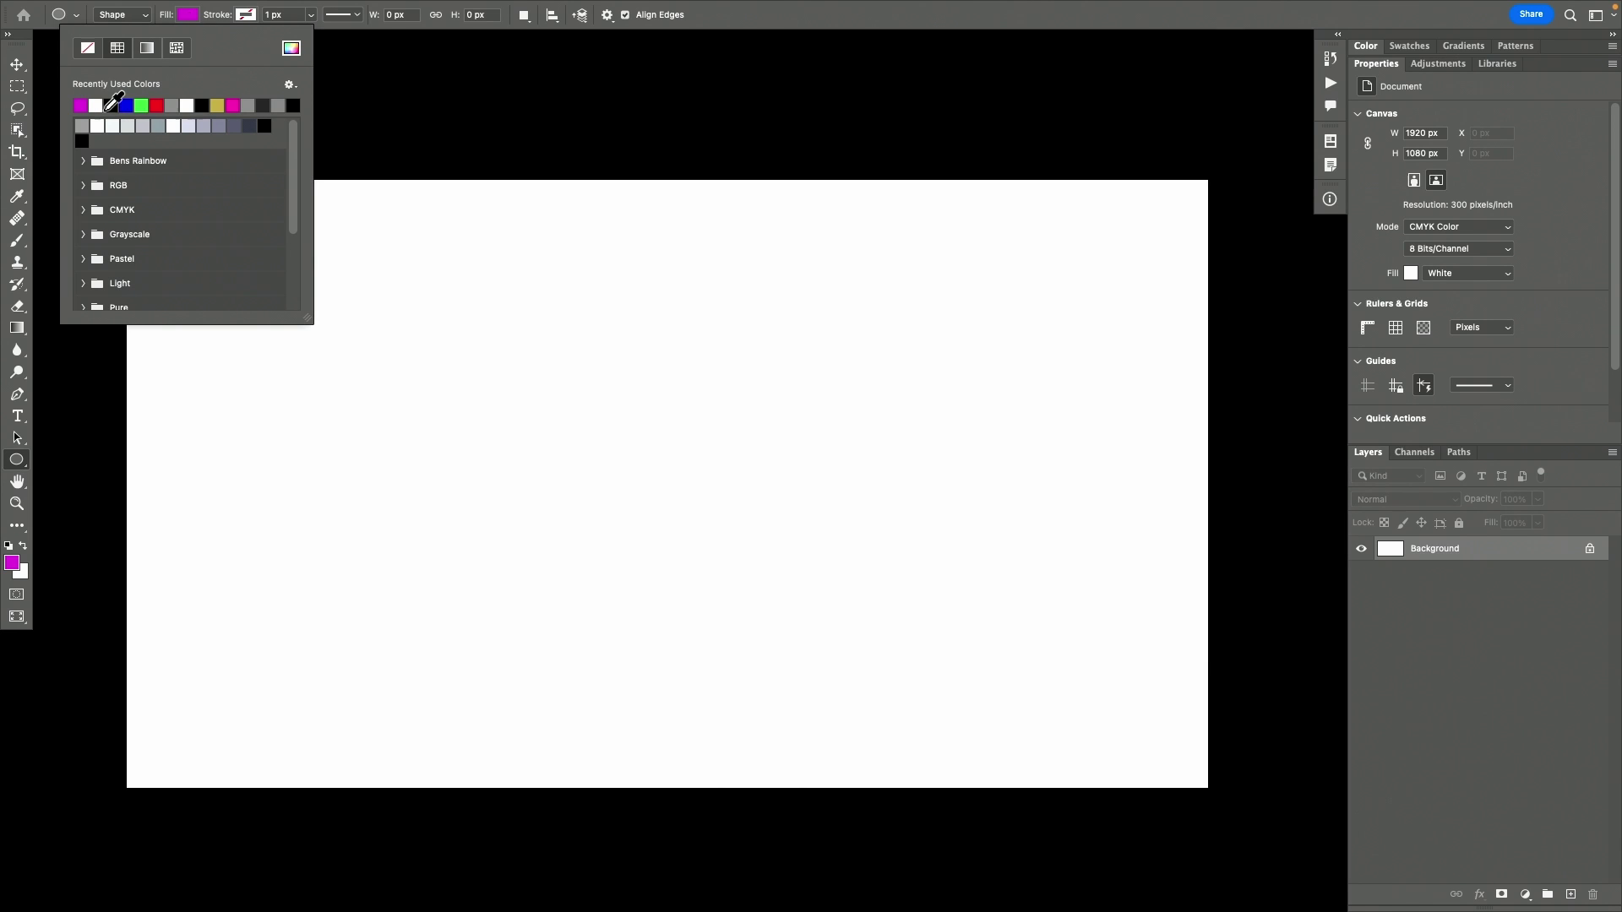
click(112, 105)
click(902, 19)
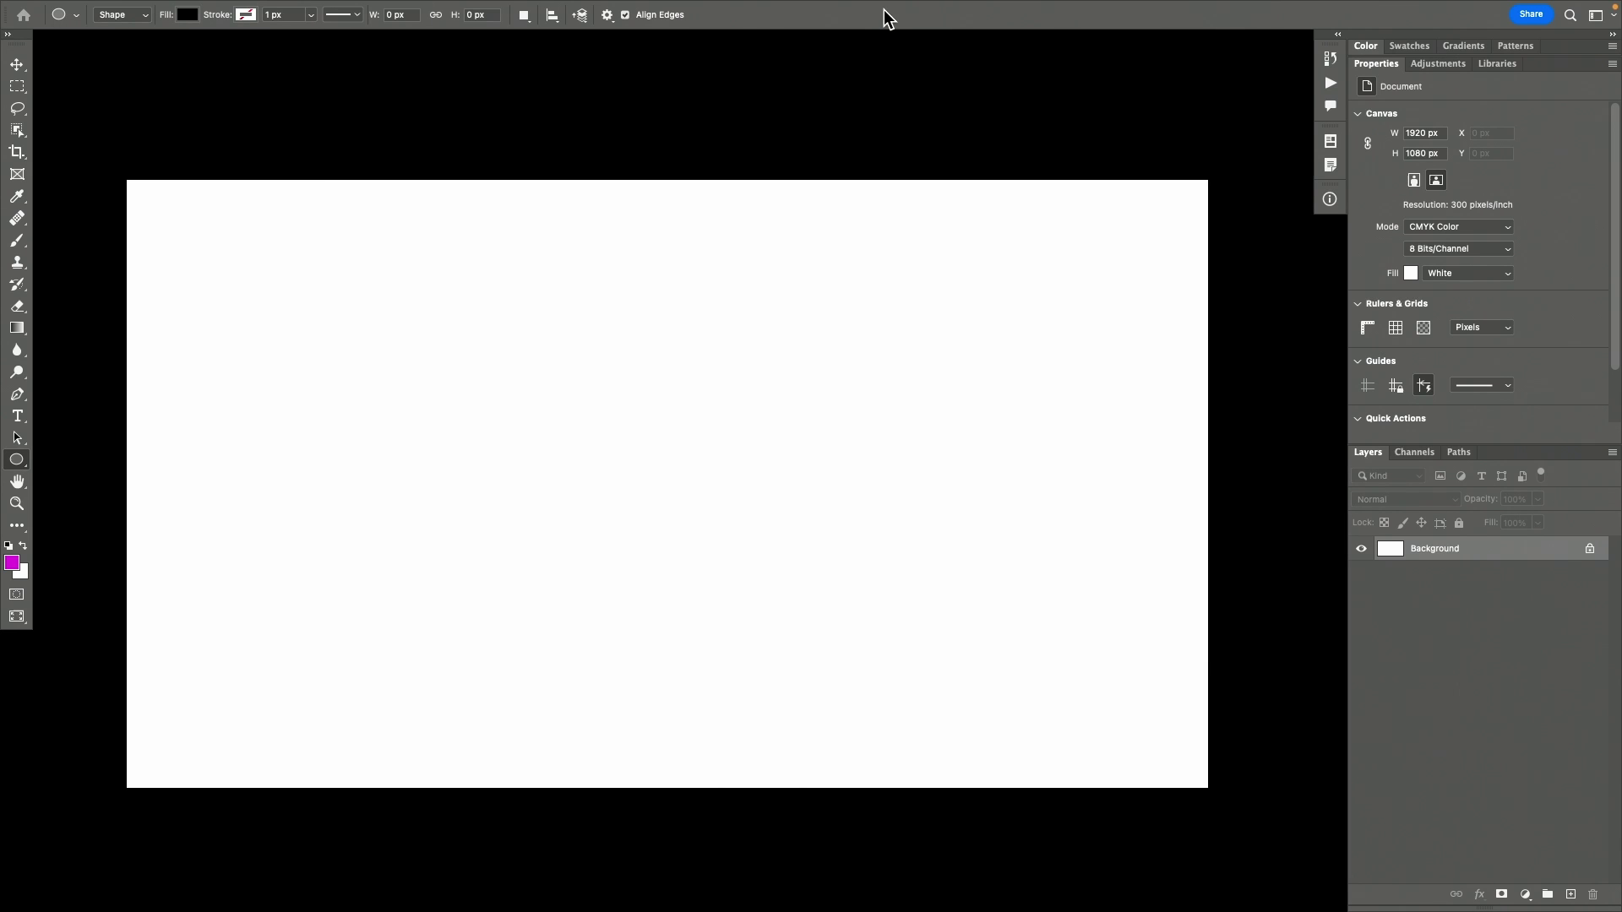
drag(558, 302, 864, 611)
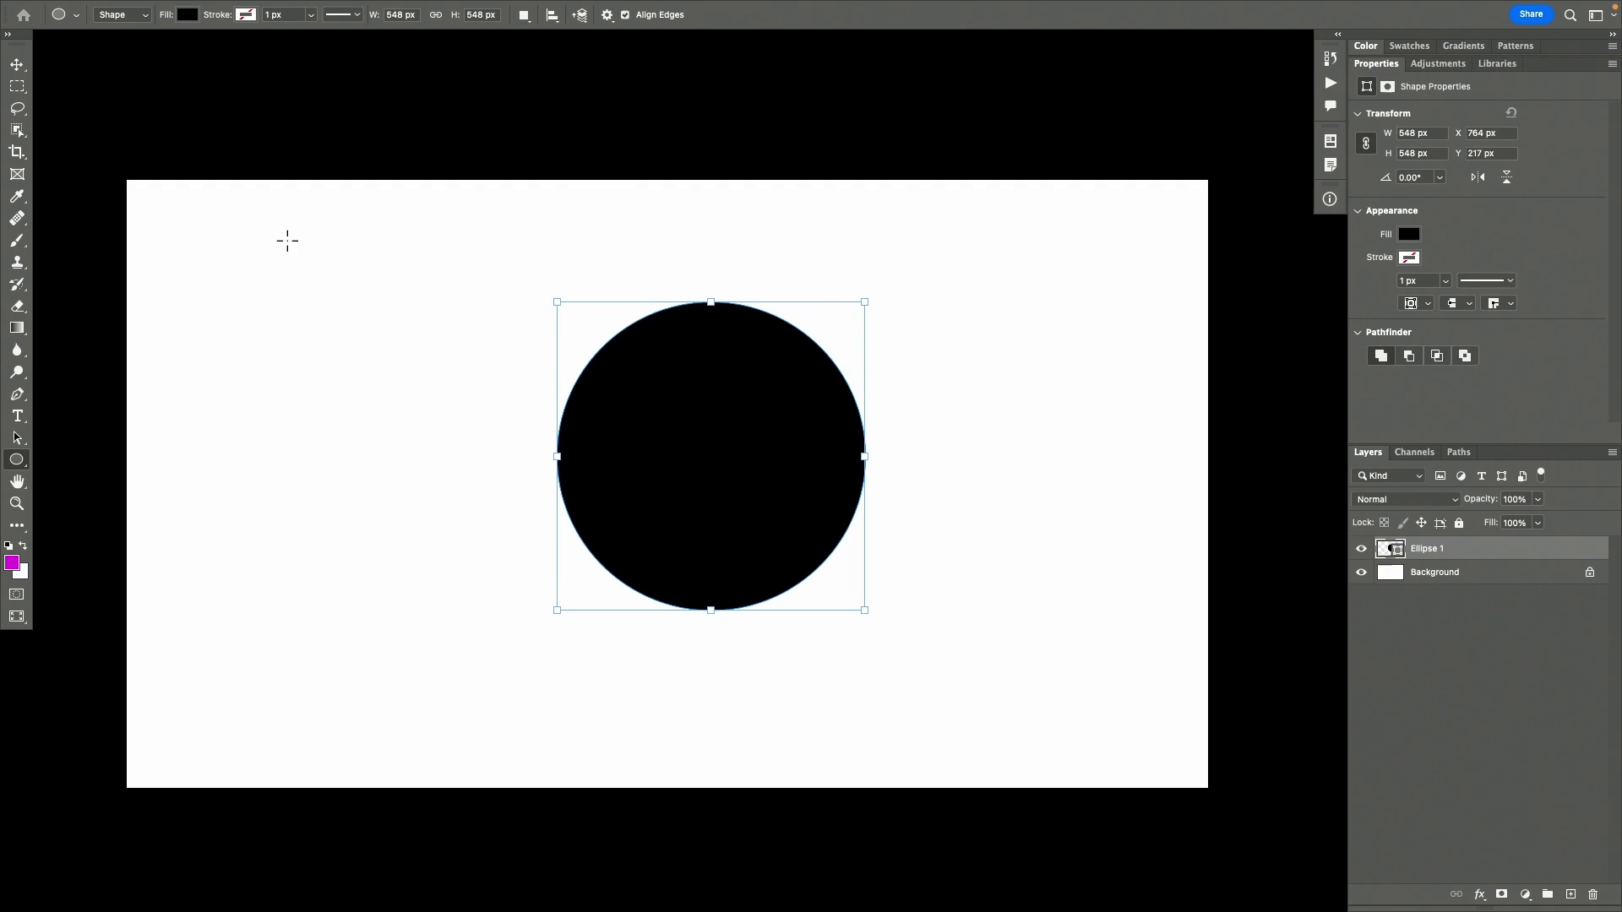
Duplicate the black circle layer twice with Cmd+J
click(17, 64)
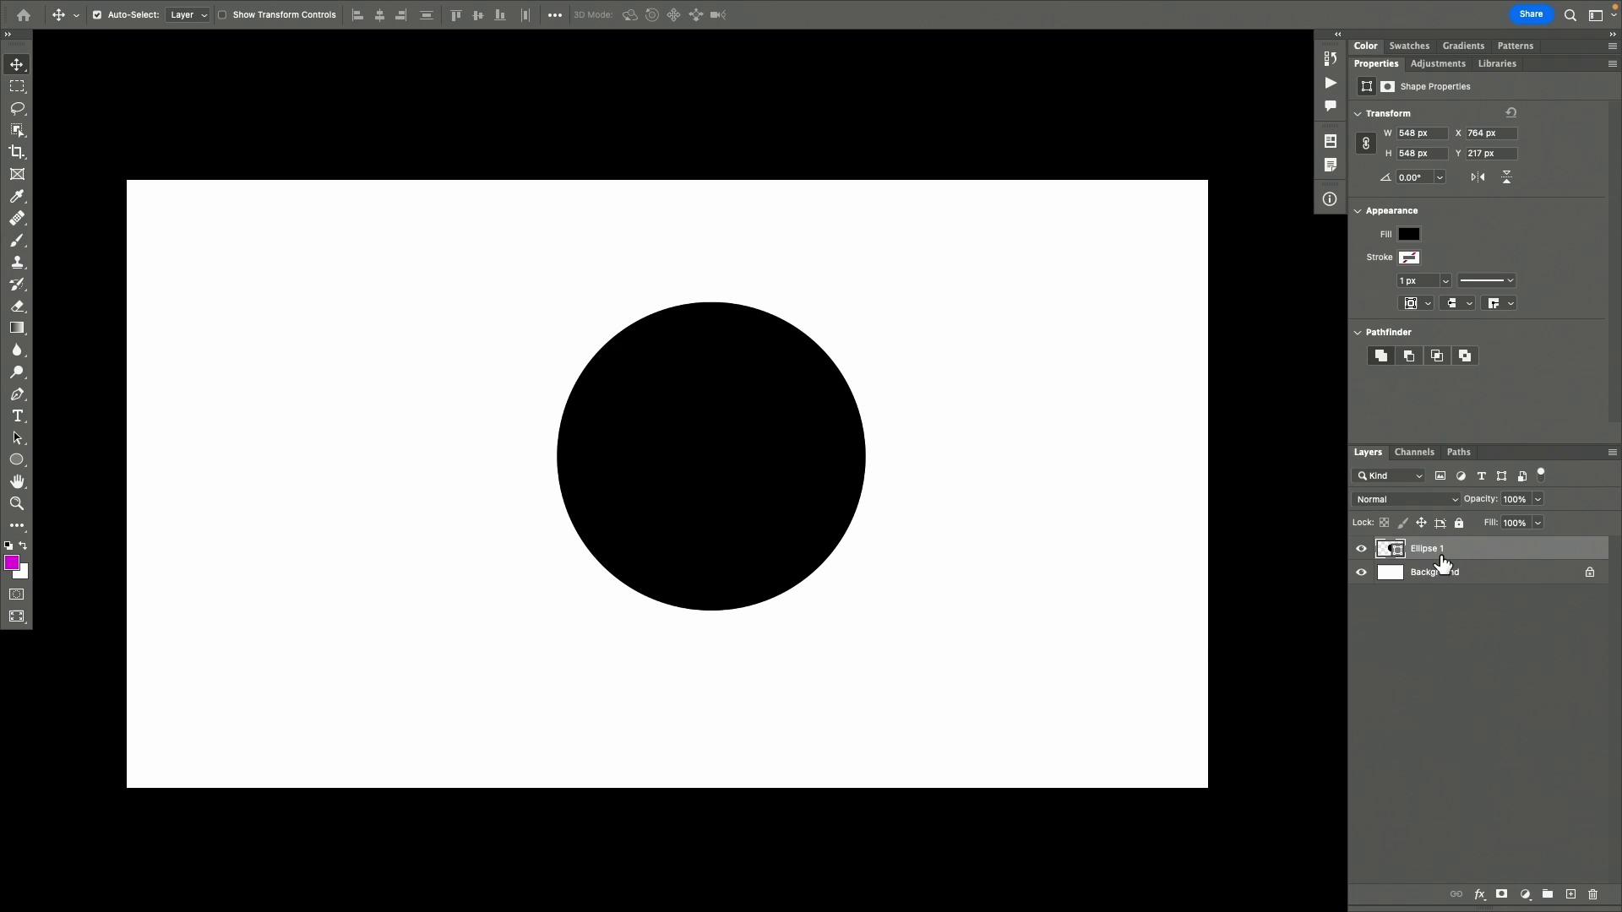
key(super)
key(super+j)
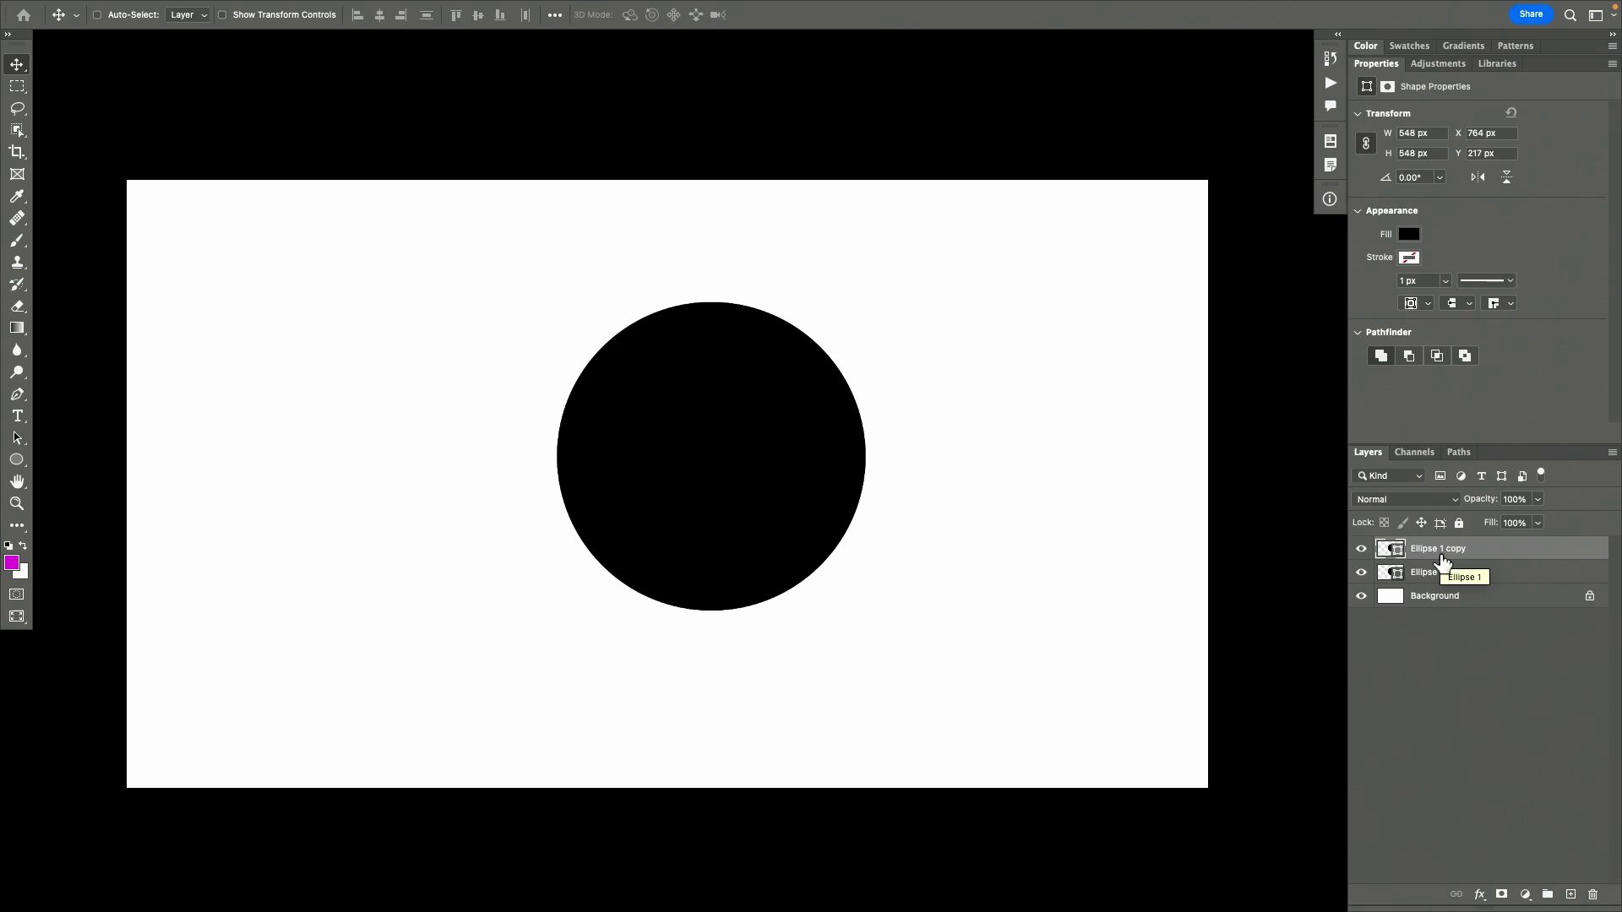
key(super+j)
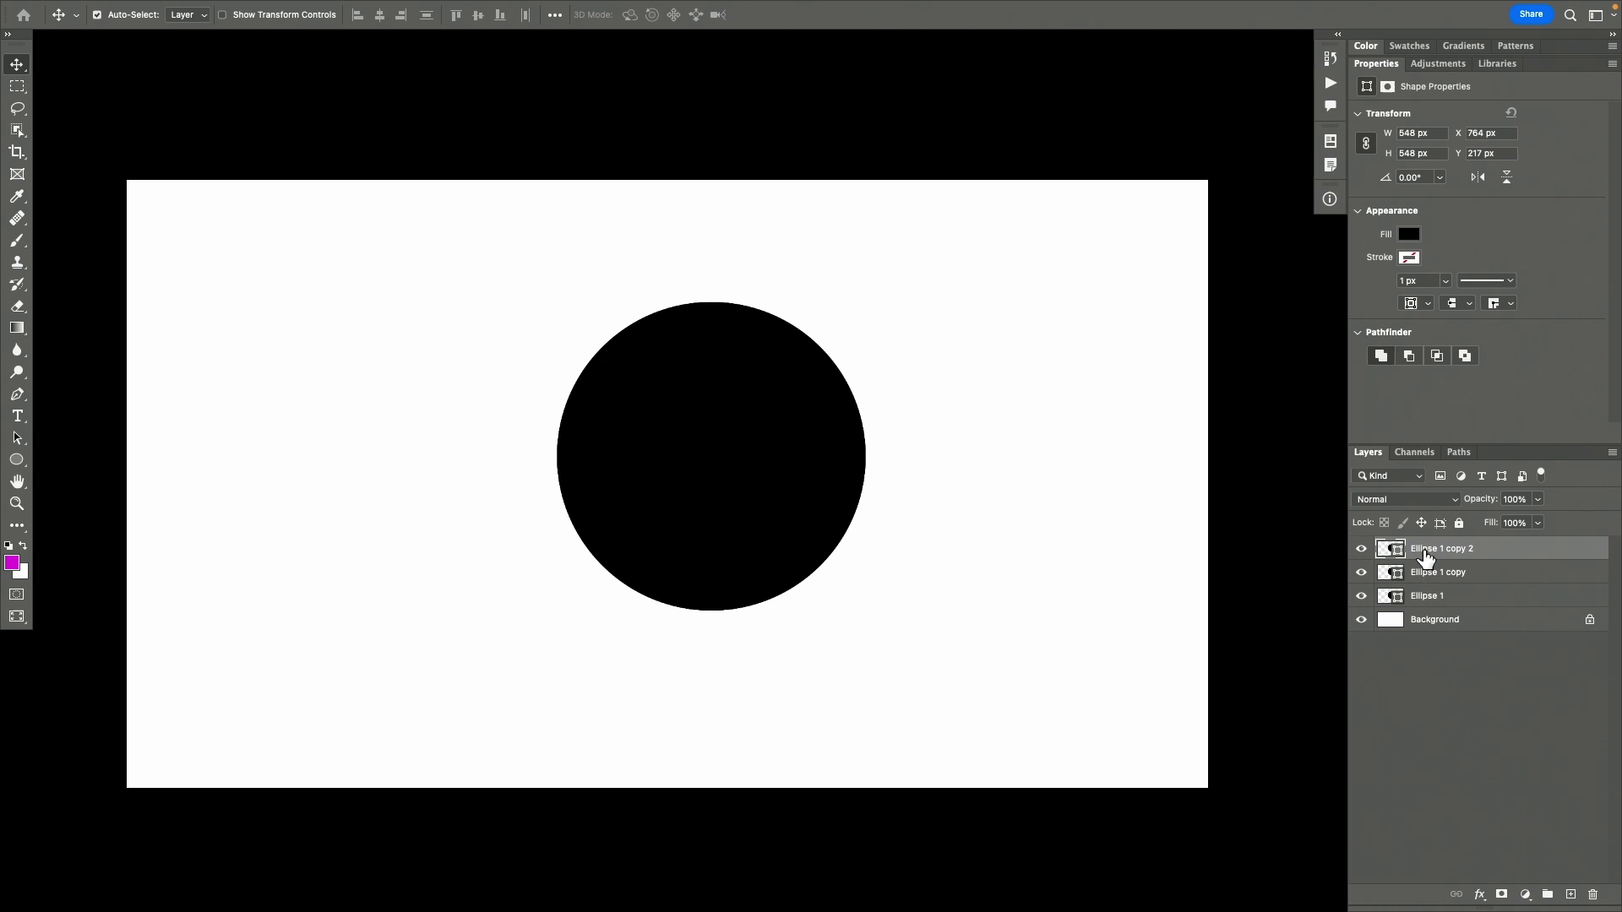
Rename the three circle layers, top to bottom, Cyan, Mangenta and Yellow
double_click(1430, 548)
text(Cyan)
double_click(1429, 575)
text(Man)
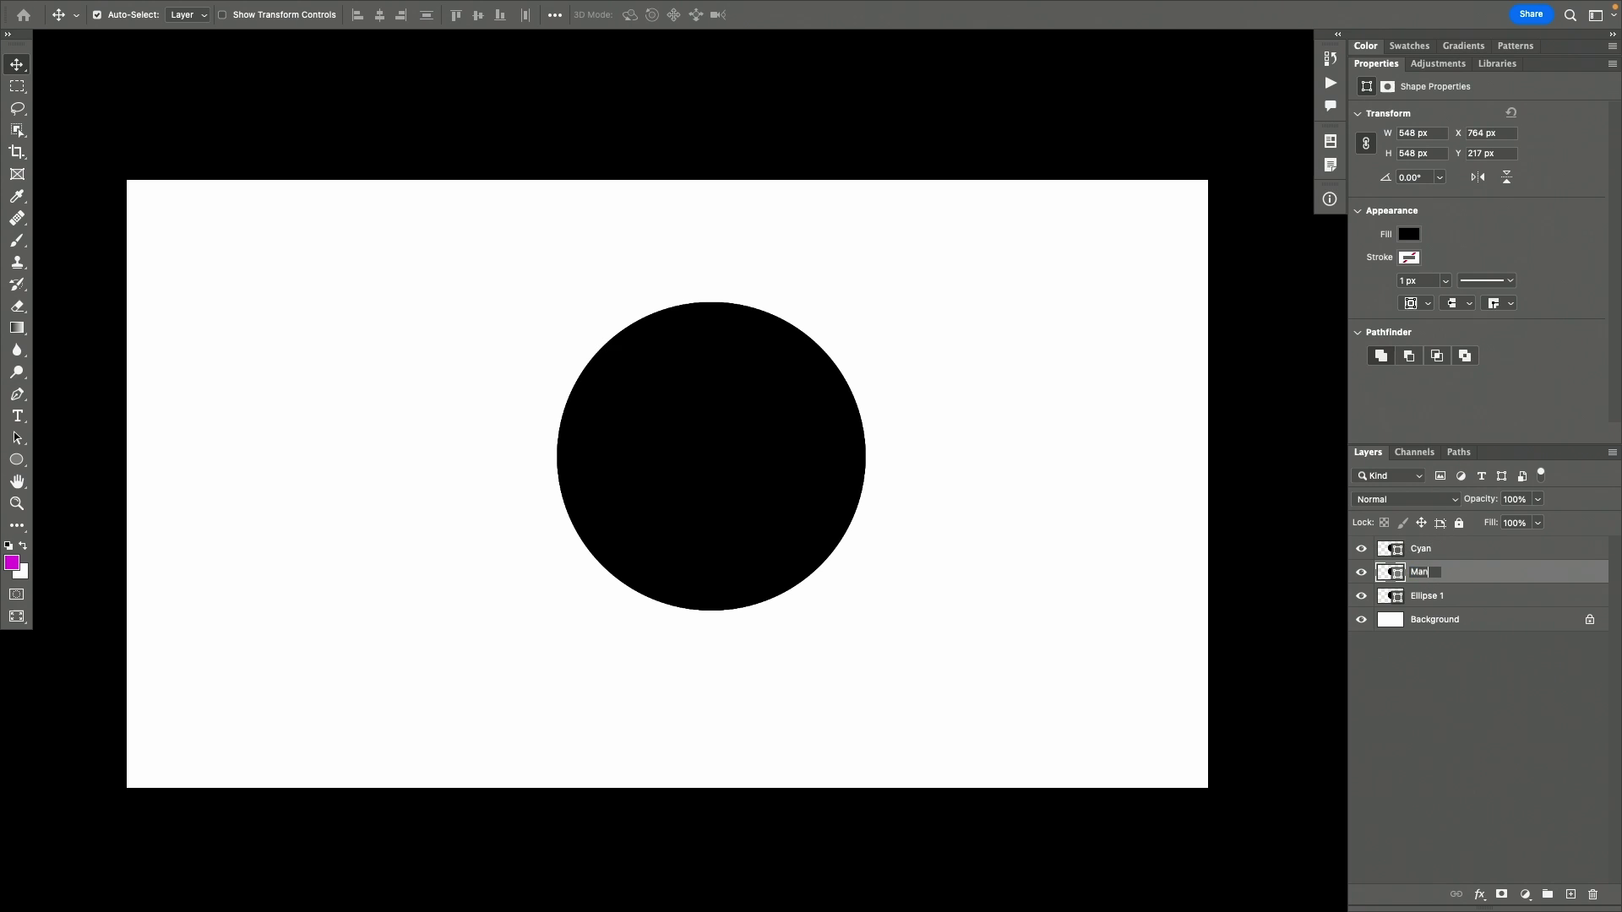
text(genta)
key(Return)
double_click(1426, 596)
text(Yellow)
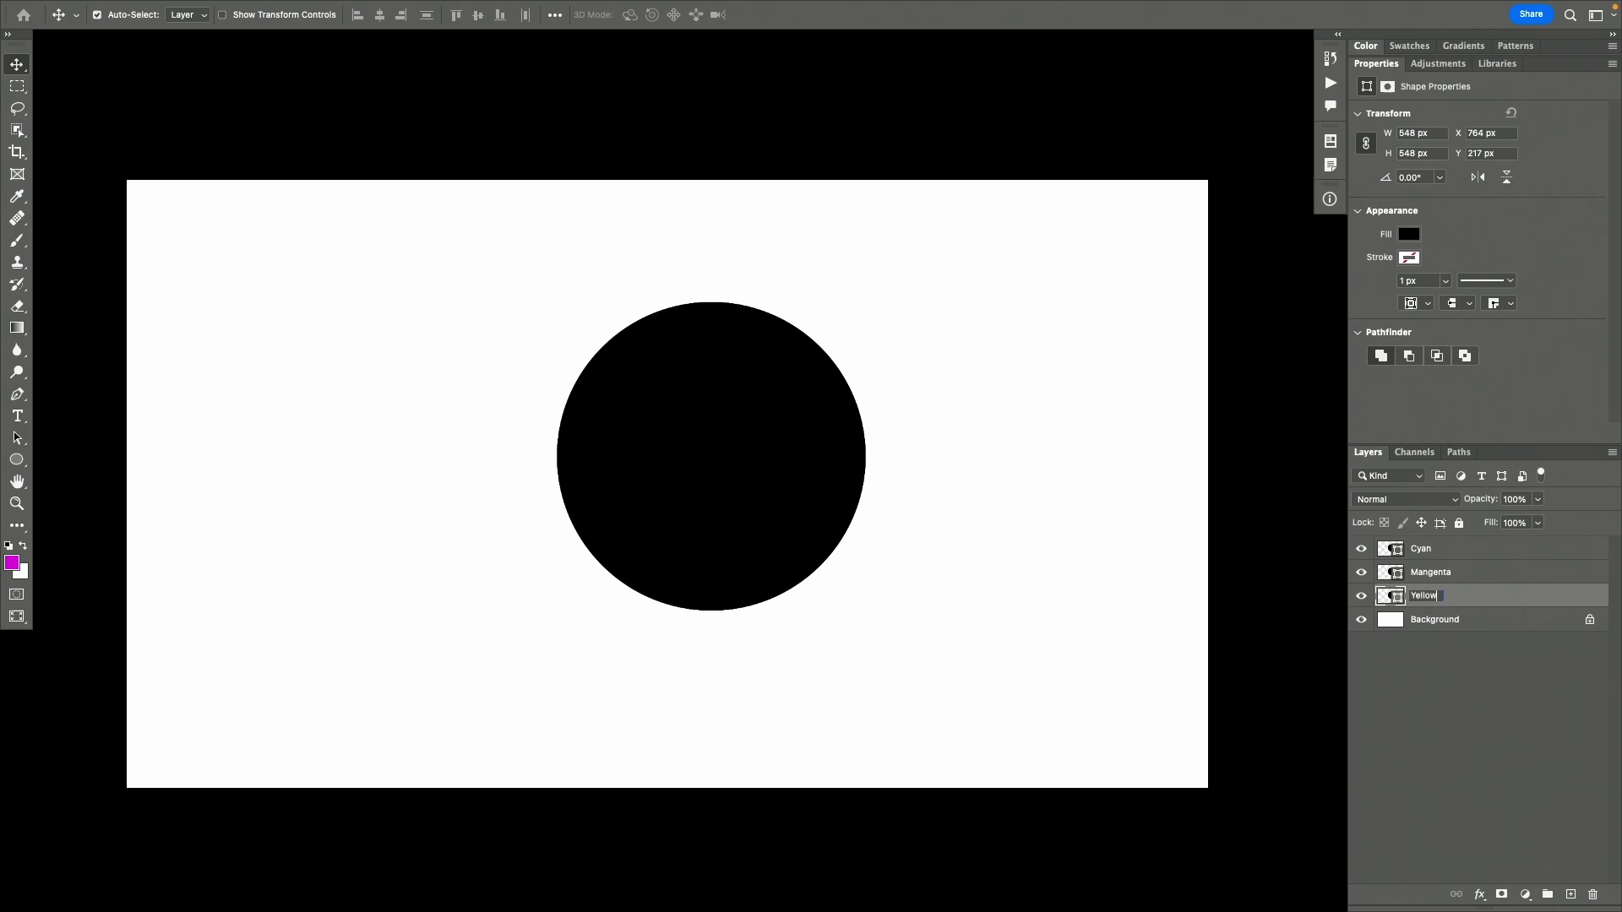
key(Return)
In the Cyan layer's Advanced Blending, turn off the M and Y channels
click(1493, 557)
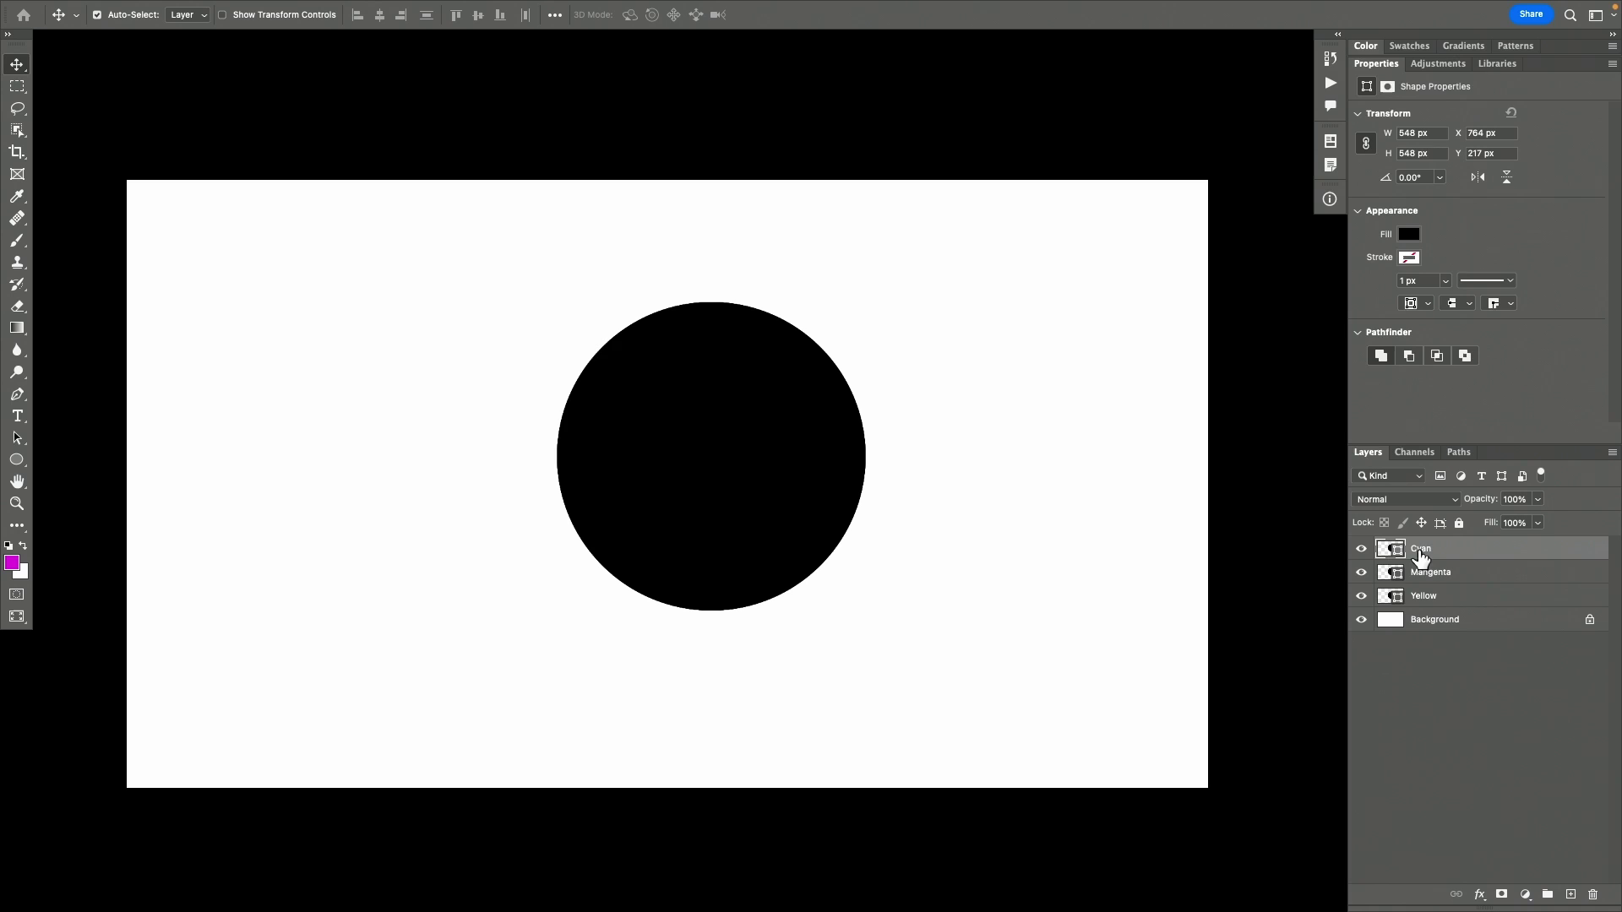
double_click(1491, 551)
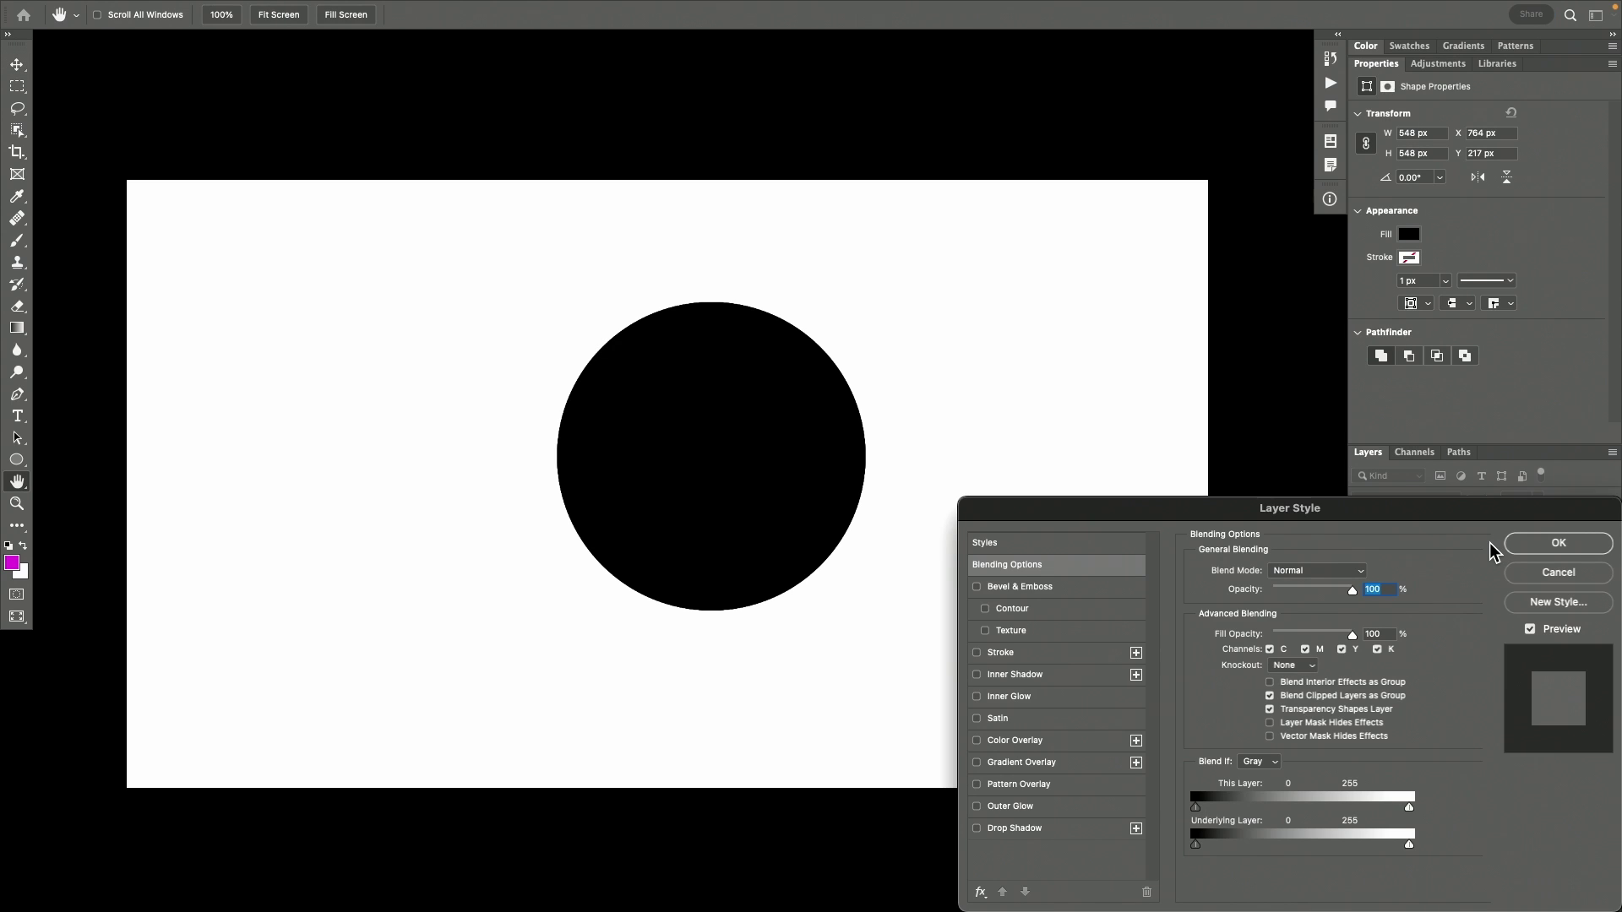
click(1306, 649)
click(1341, 649)
click(1557, 544)
In the Mangenta layer's Advanced Blending, turn off the C and Y channels
double_click(1503, 573)
click(1269, 649)
click(1341, 649)
click(1545, 542)
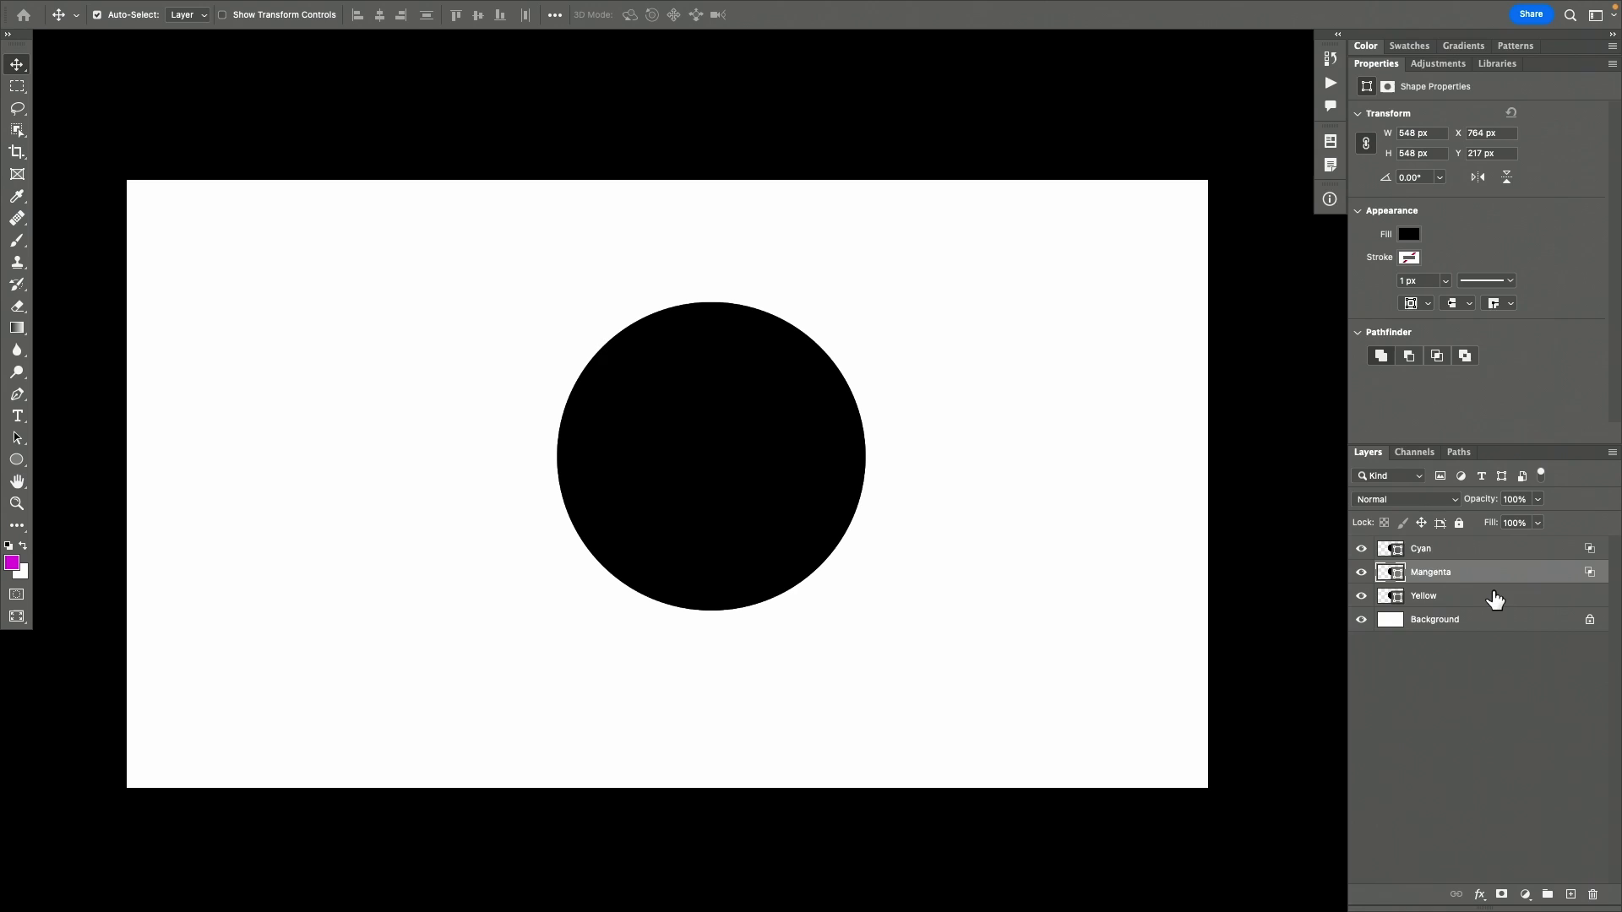
Limit the Yellow layer's blending to the Y channel, turning off M and K
double_click(1493, 598)
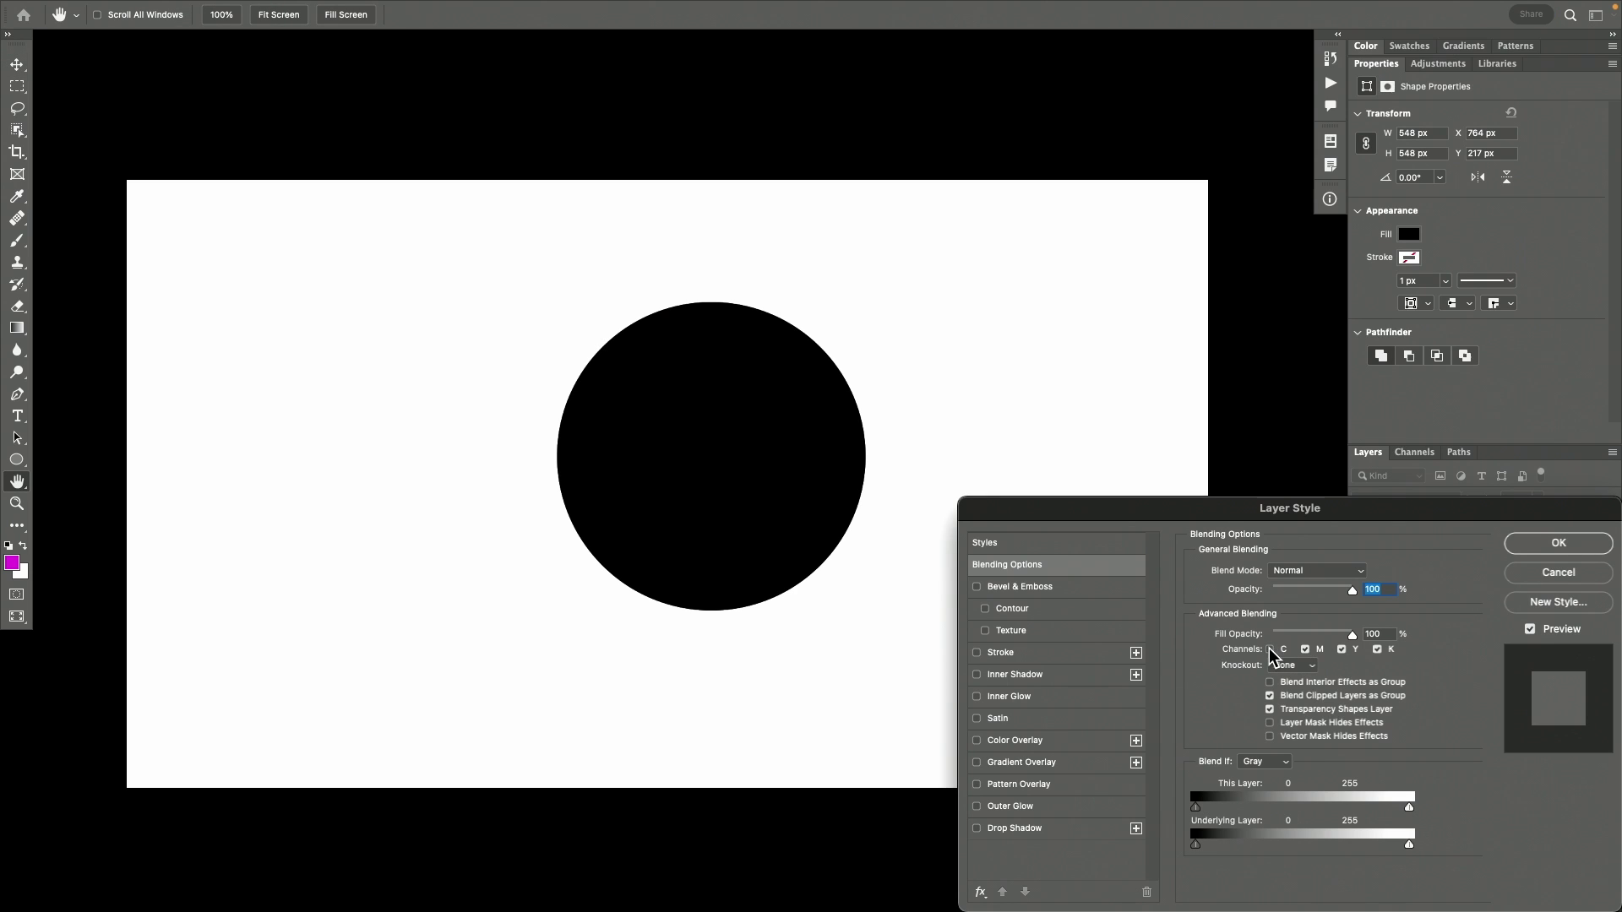
click(1305, 649)
click(1377, 649)
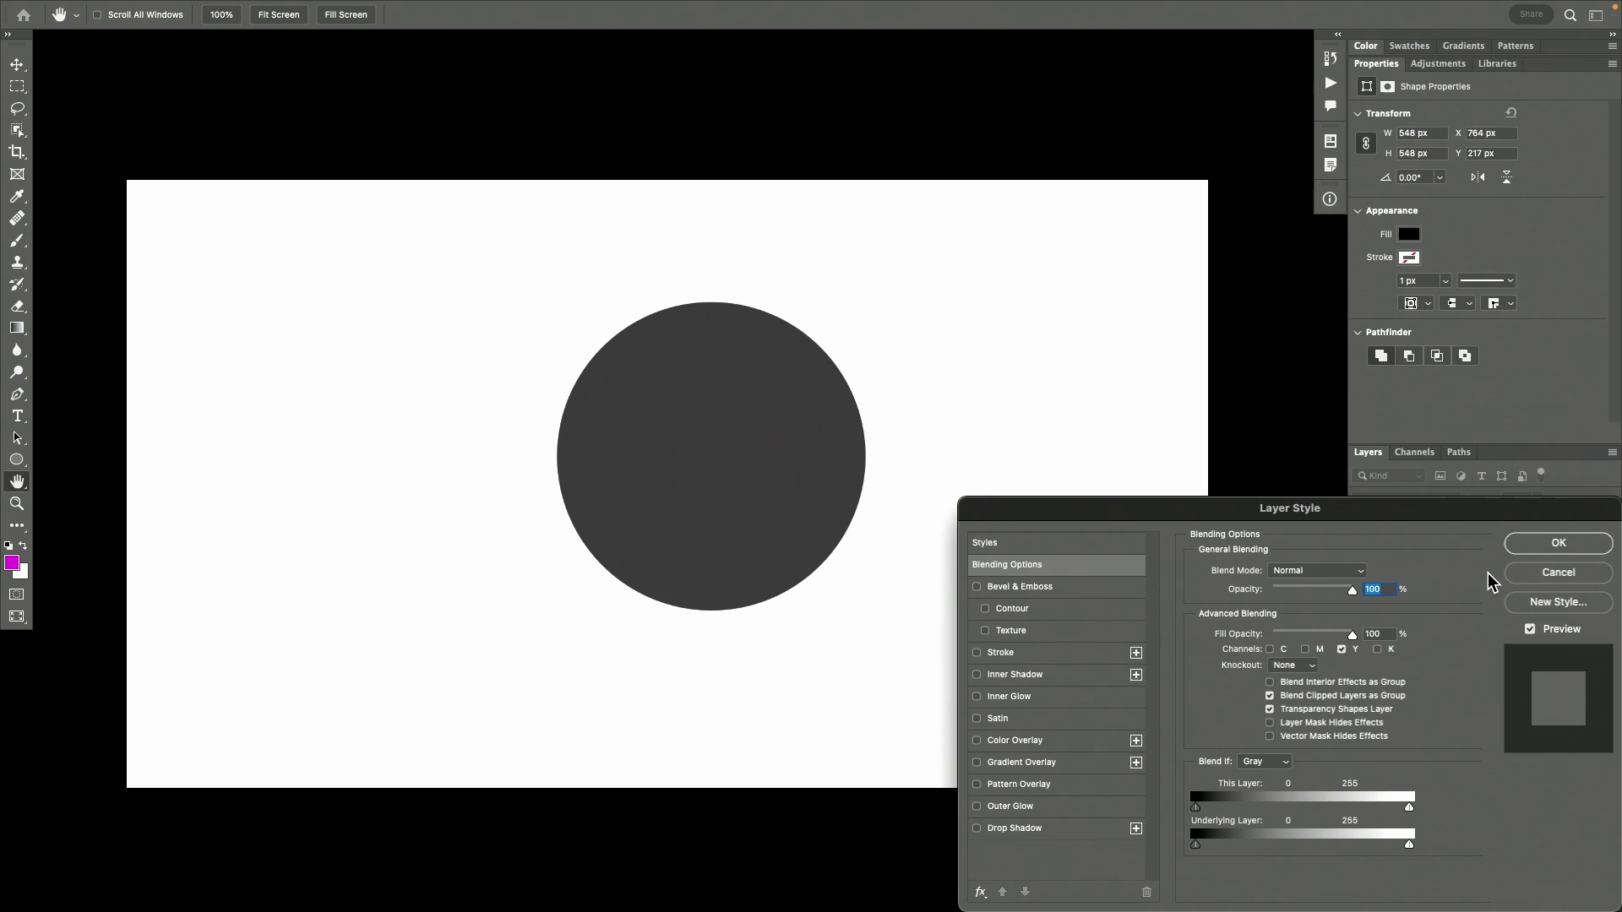
click(1538, 541)
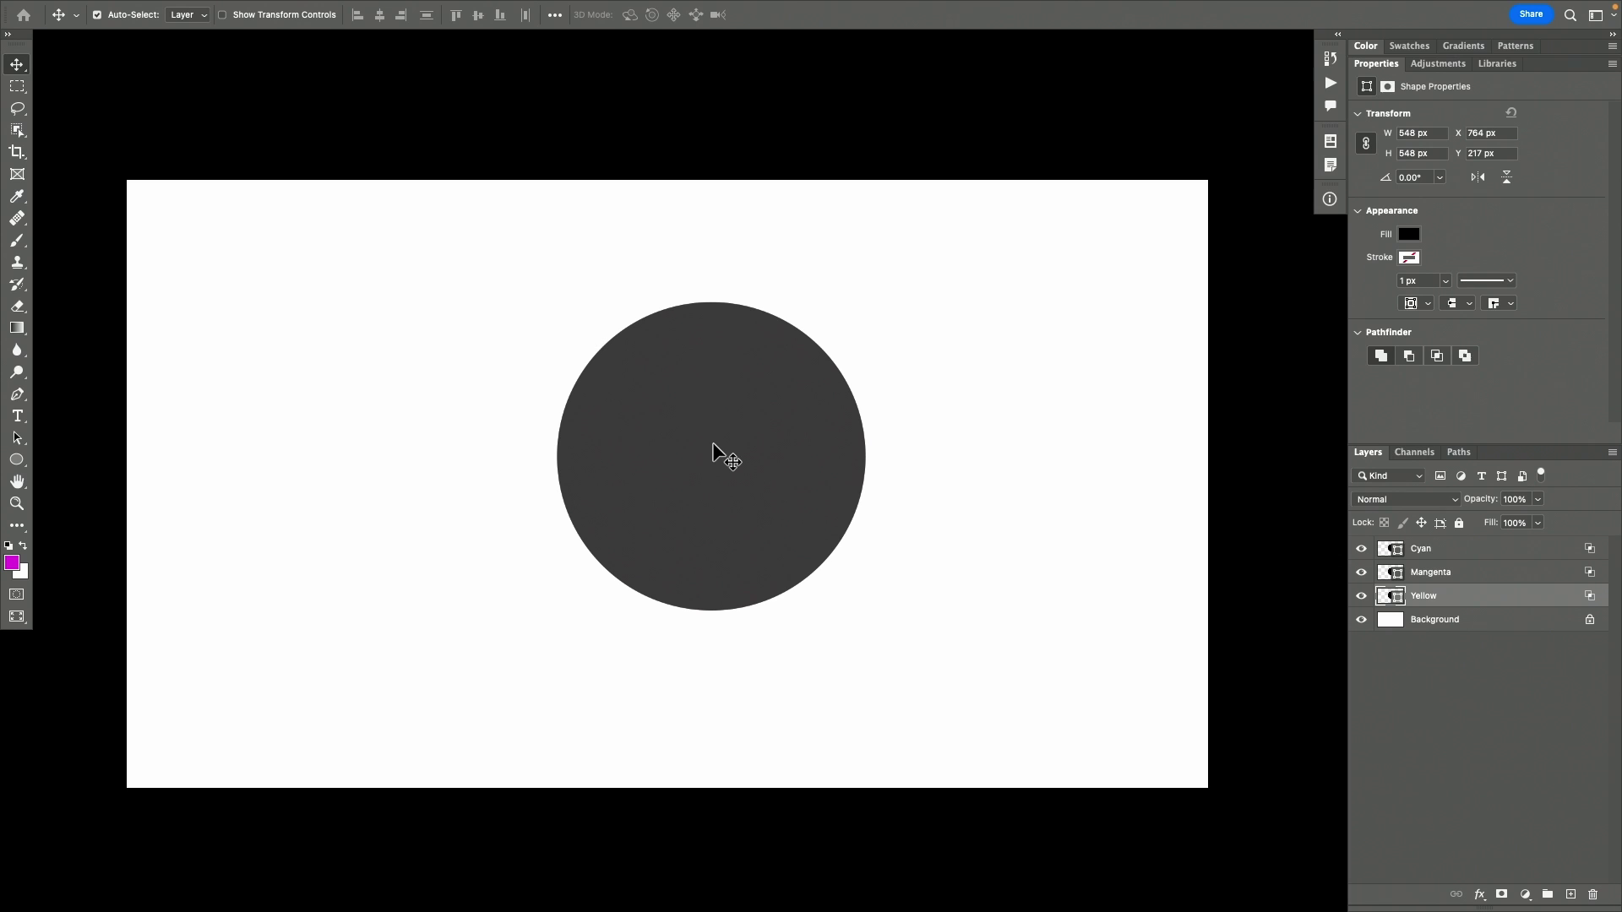
Move the cyan circle left and the magenta circle right, then hide panels with Tab
drag(708, 447, 294, 441)
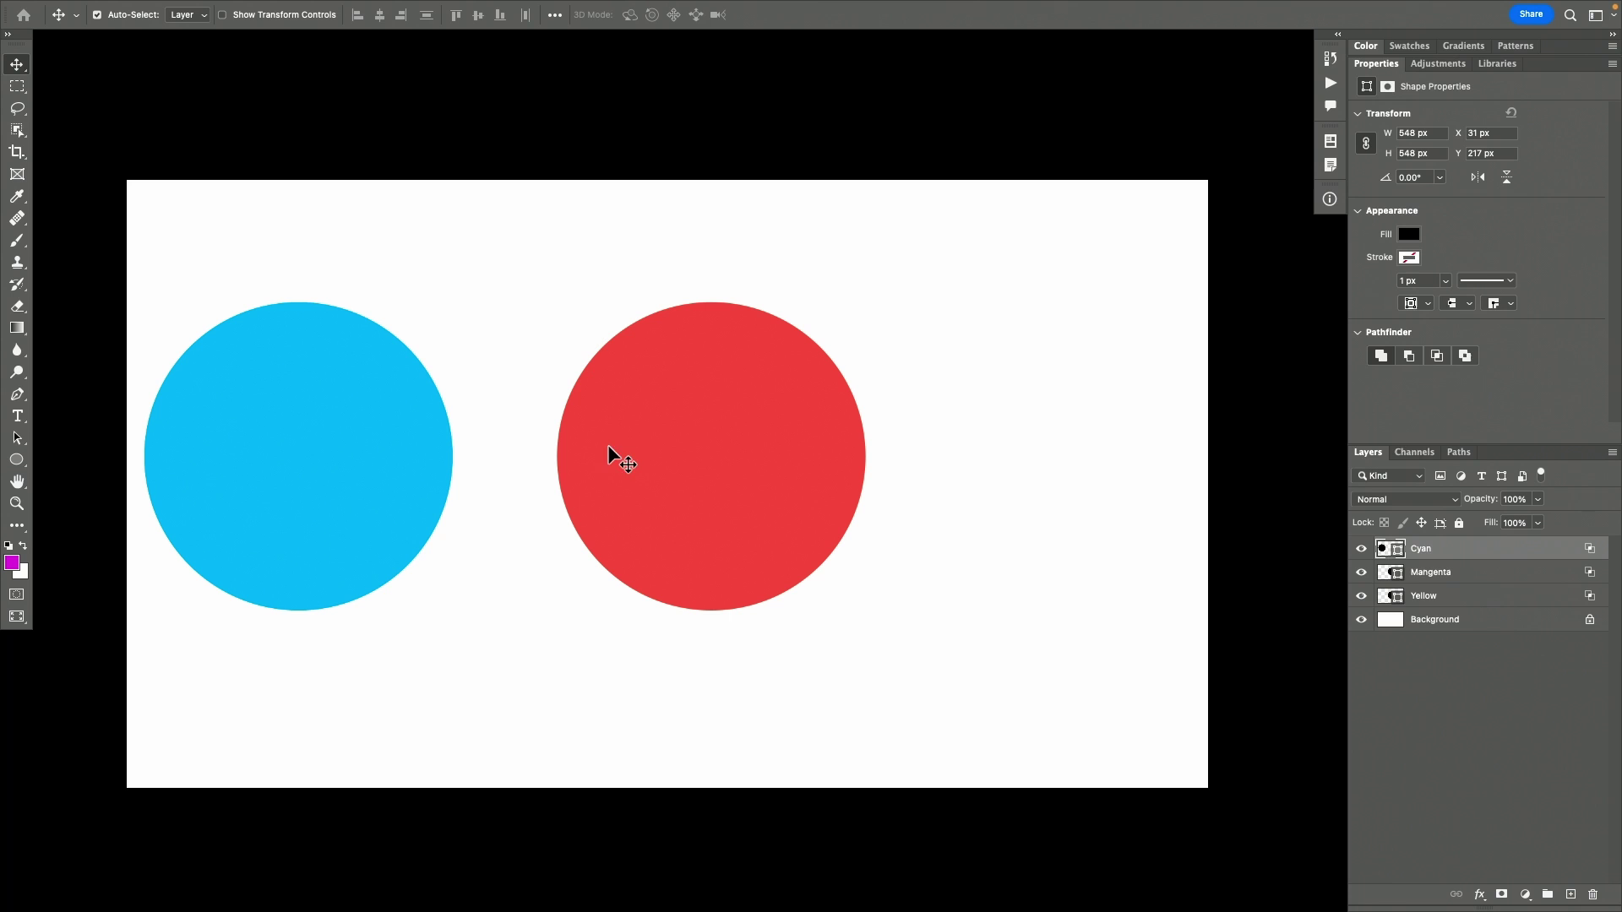
drag(676, 421, 1010, 428)
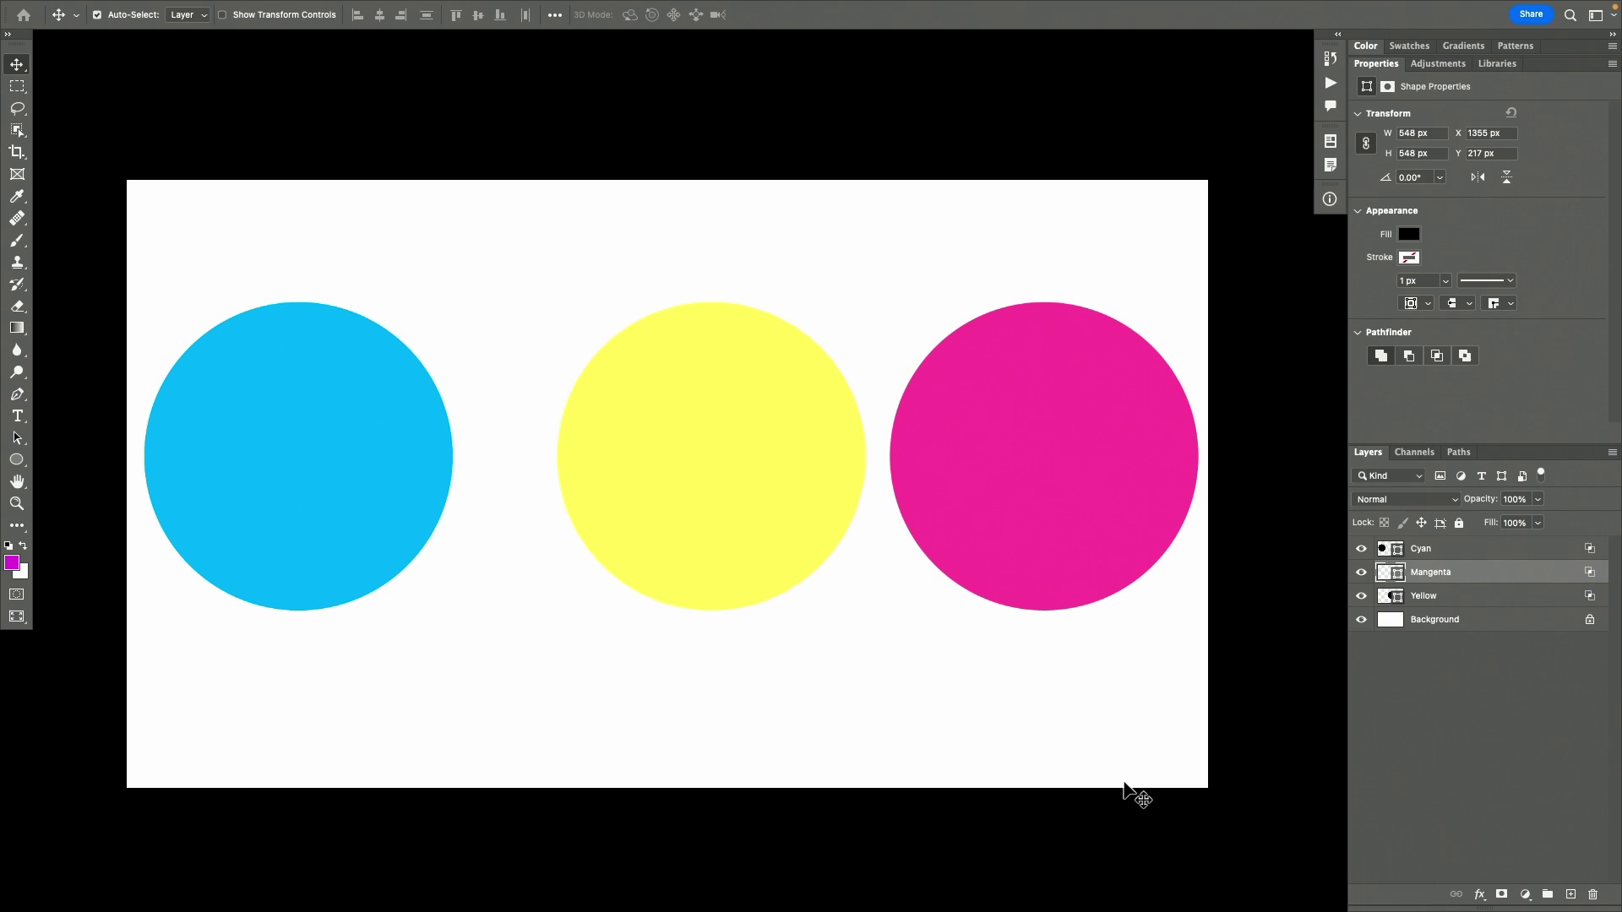
key(Tab)
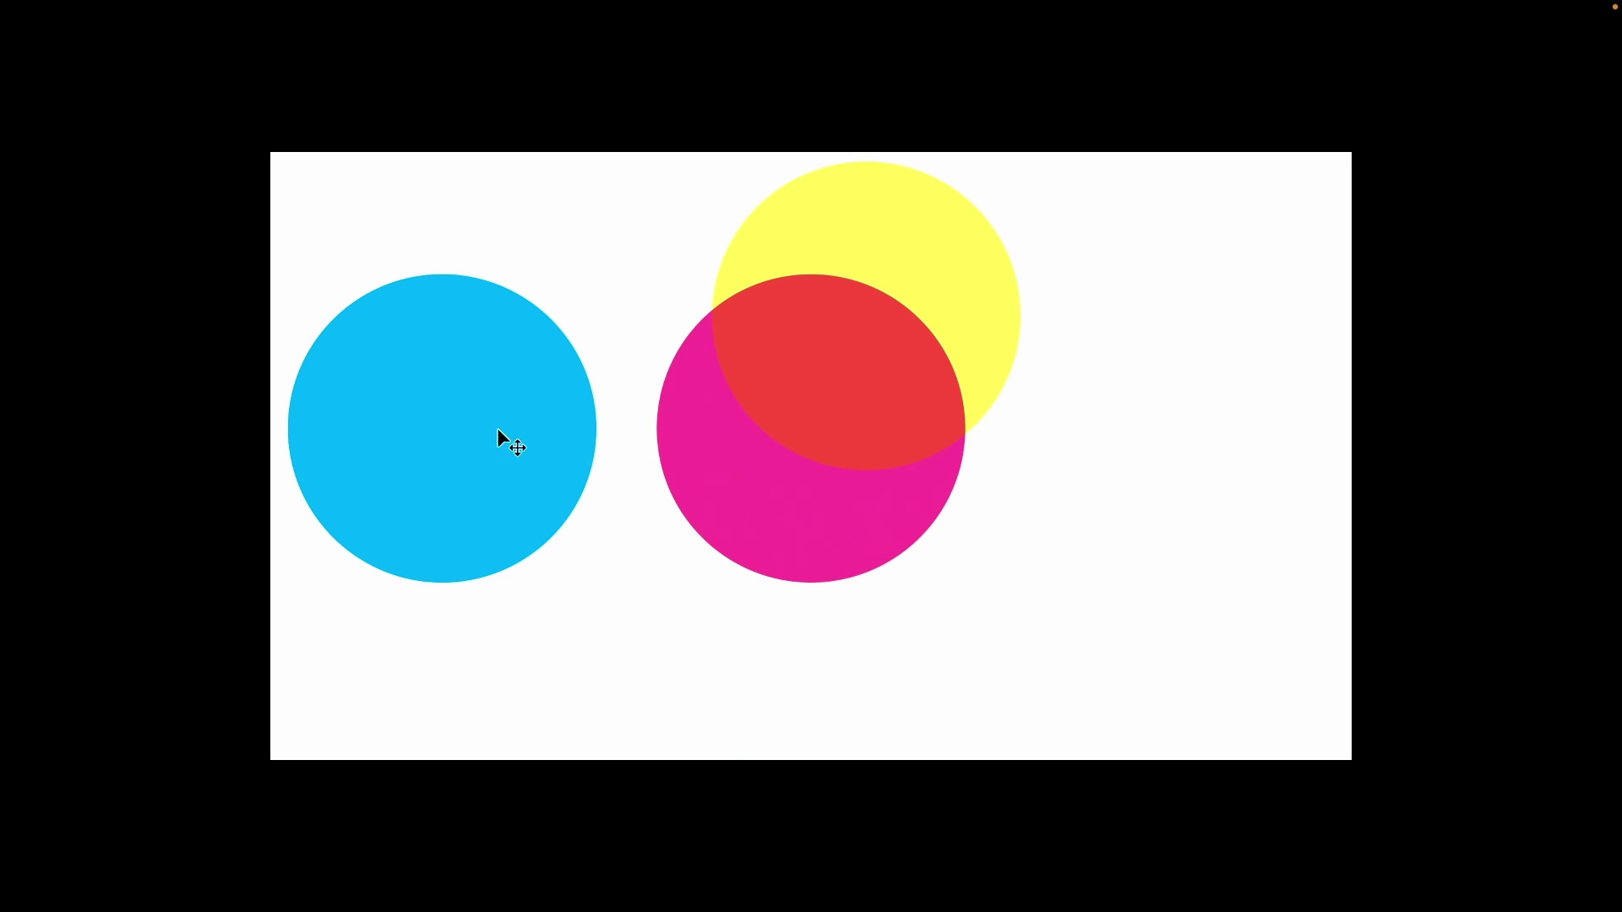
Drag the cyan circle onto the magenta and yellow circles so all three overlap
drag(496, 427, 795, 337)
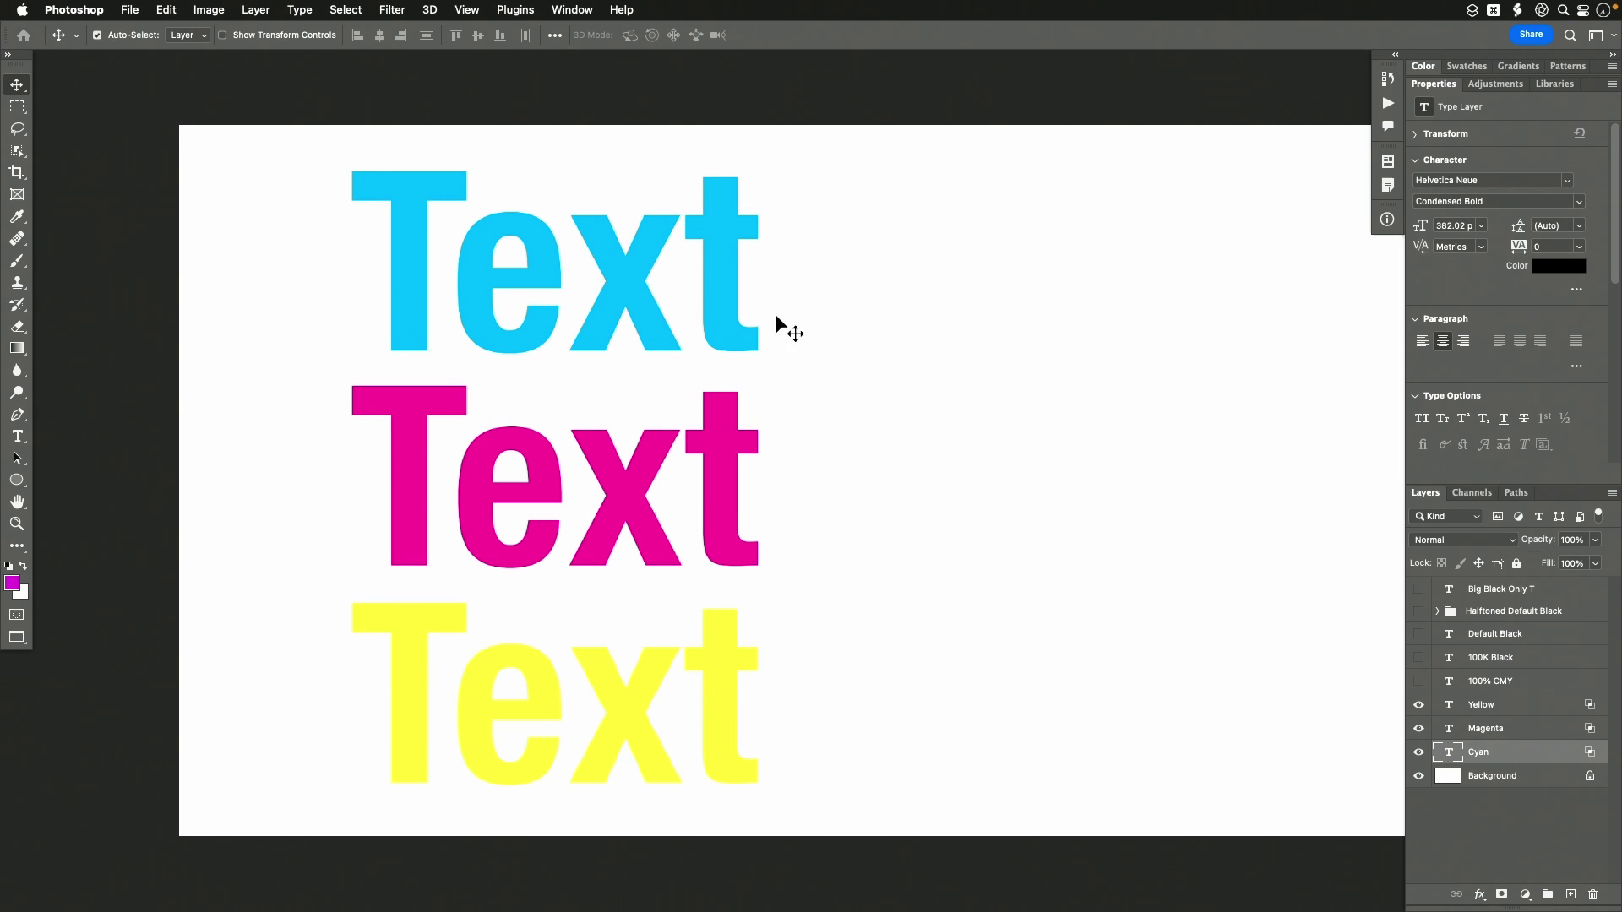
Move the cyan and yellow Text words onto the magenta Text, then select all three layers
drag(720, 213, 713, 414)
drag(717, 731, 720, 505)
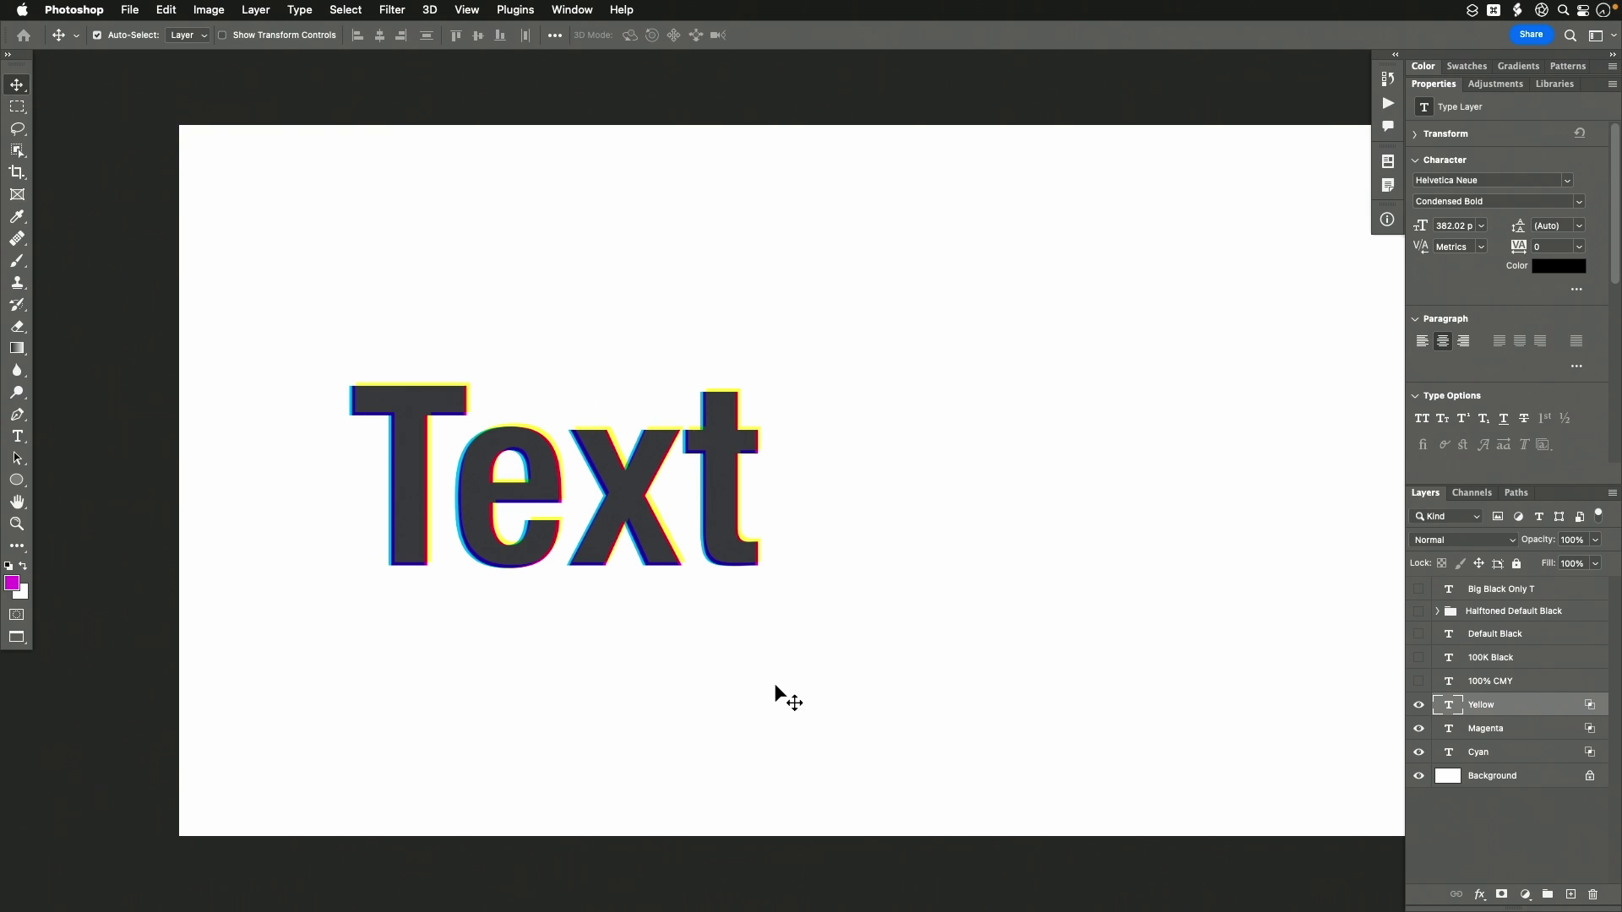
drag(778, 686, 595, 389)
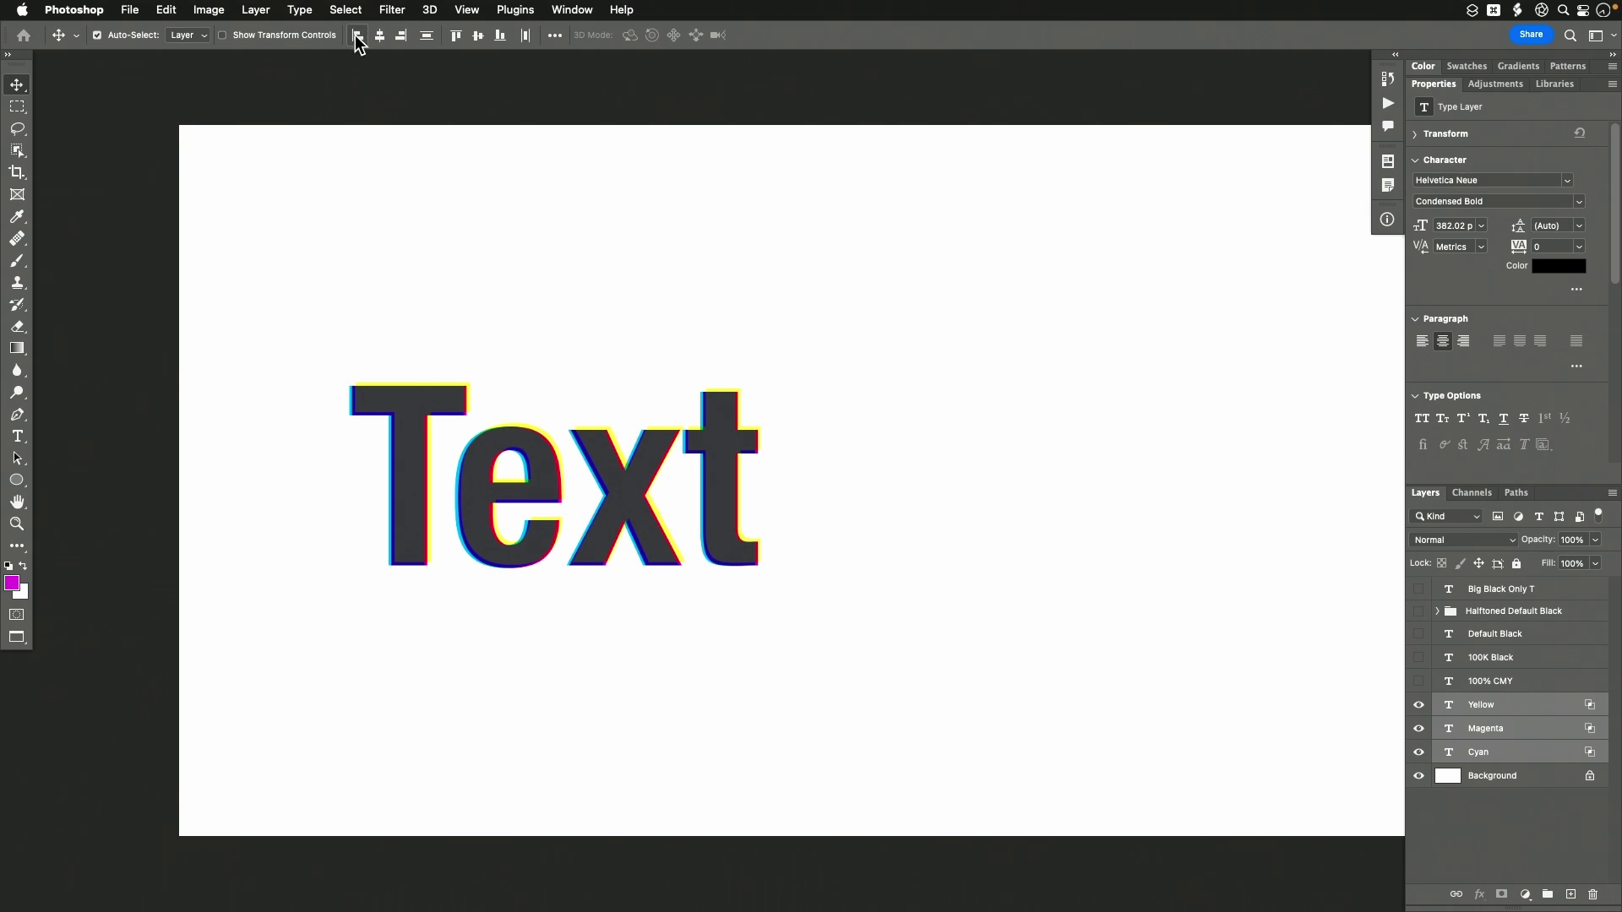
Align the three Text layers by their left edges and vertical centers
click(382, 37)
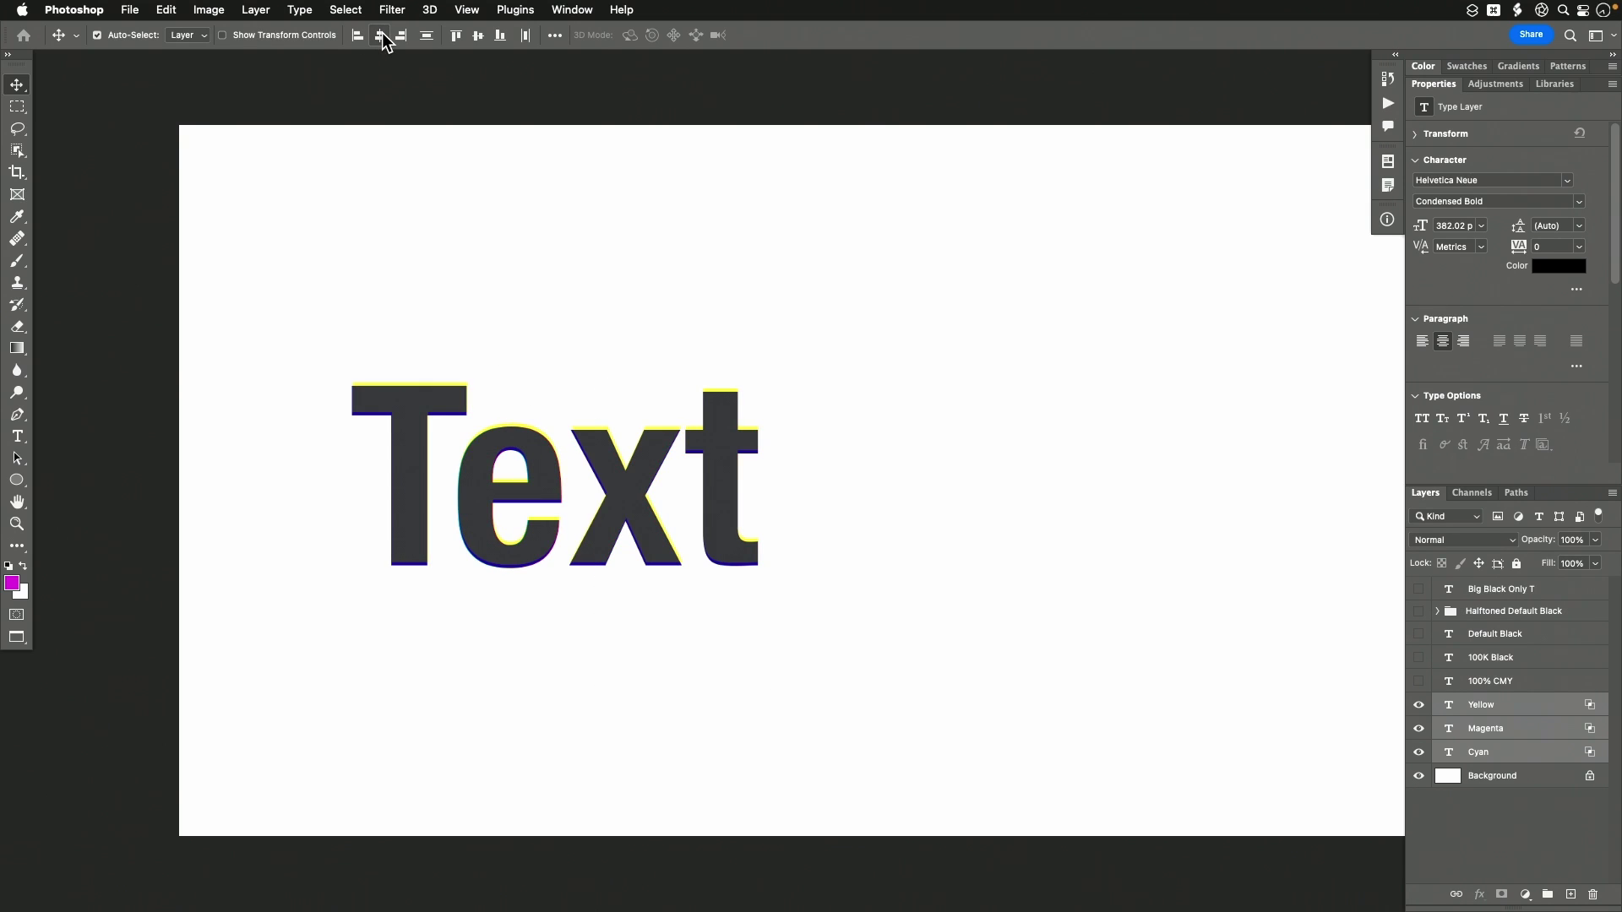
click(478, 37)
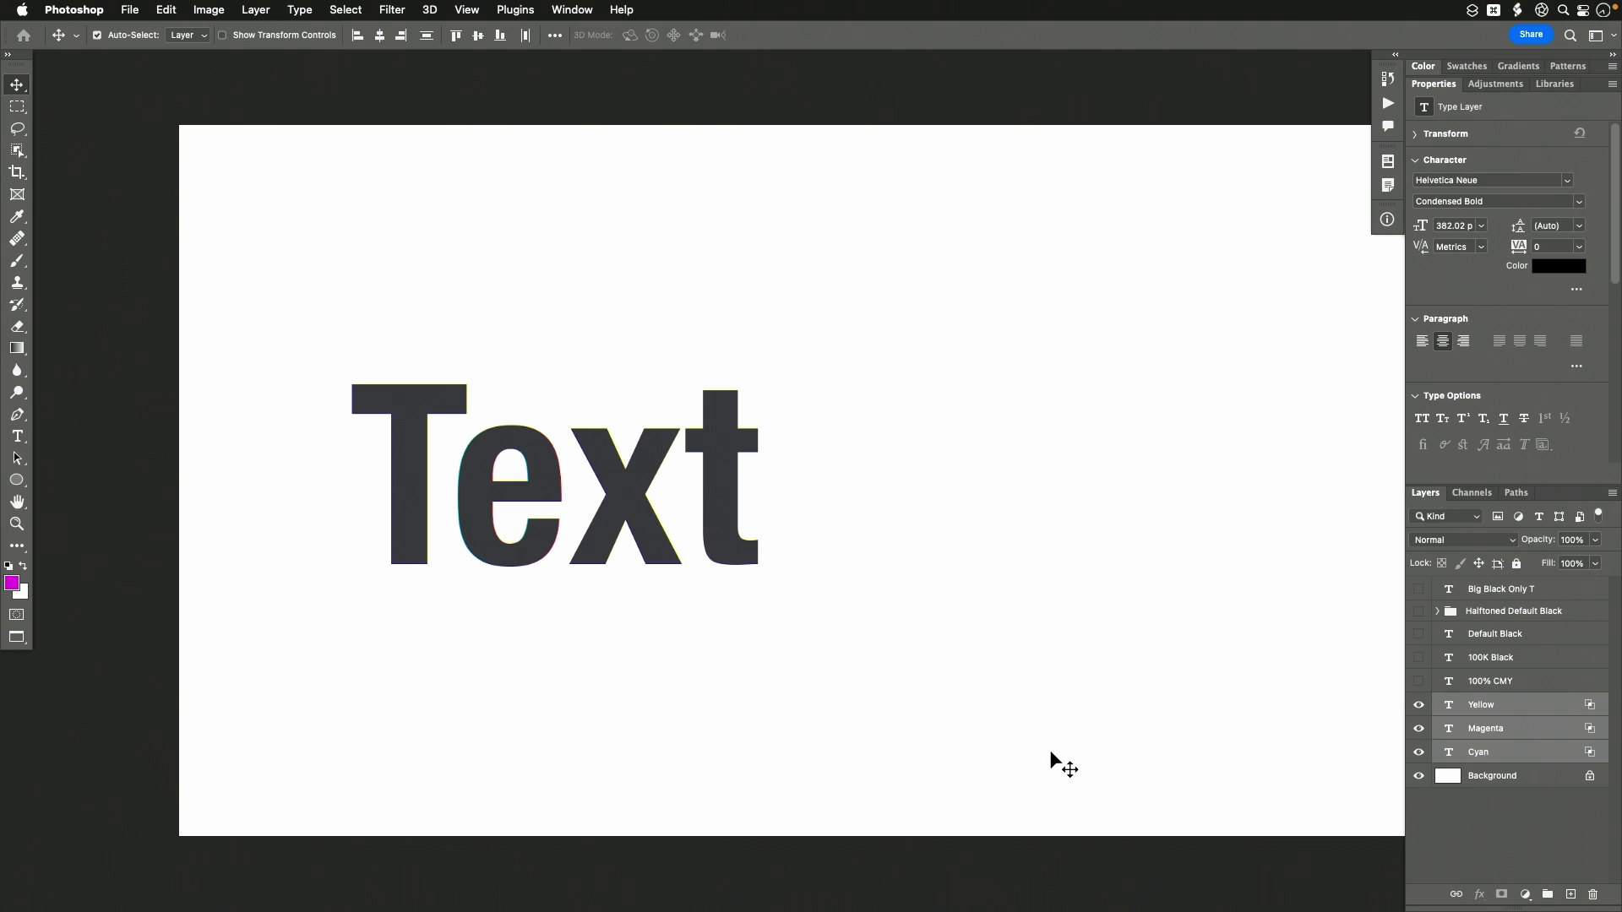
Show the 100K Black and Default Black Text layers, resetting colours to default black and white
click(1419, 658)
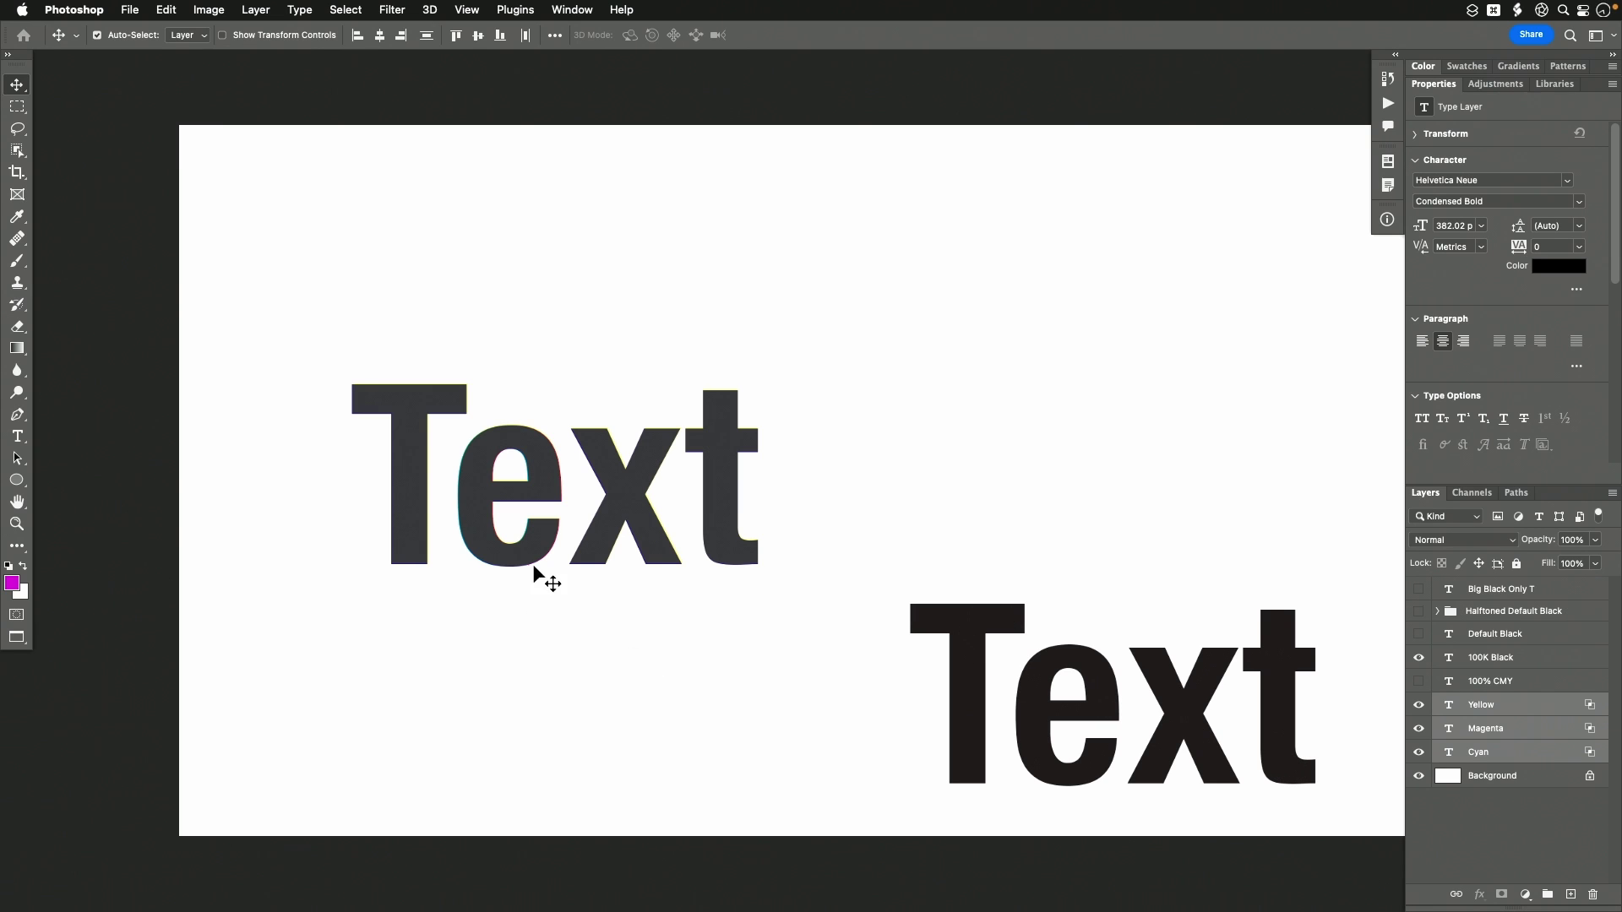
click(9, 566)
click(1420, 635)
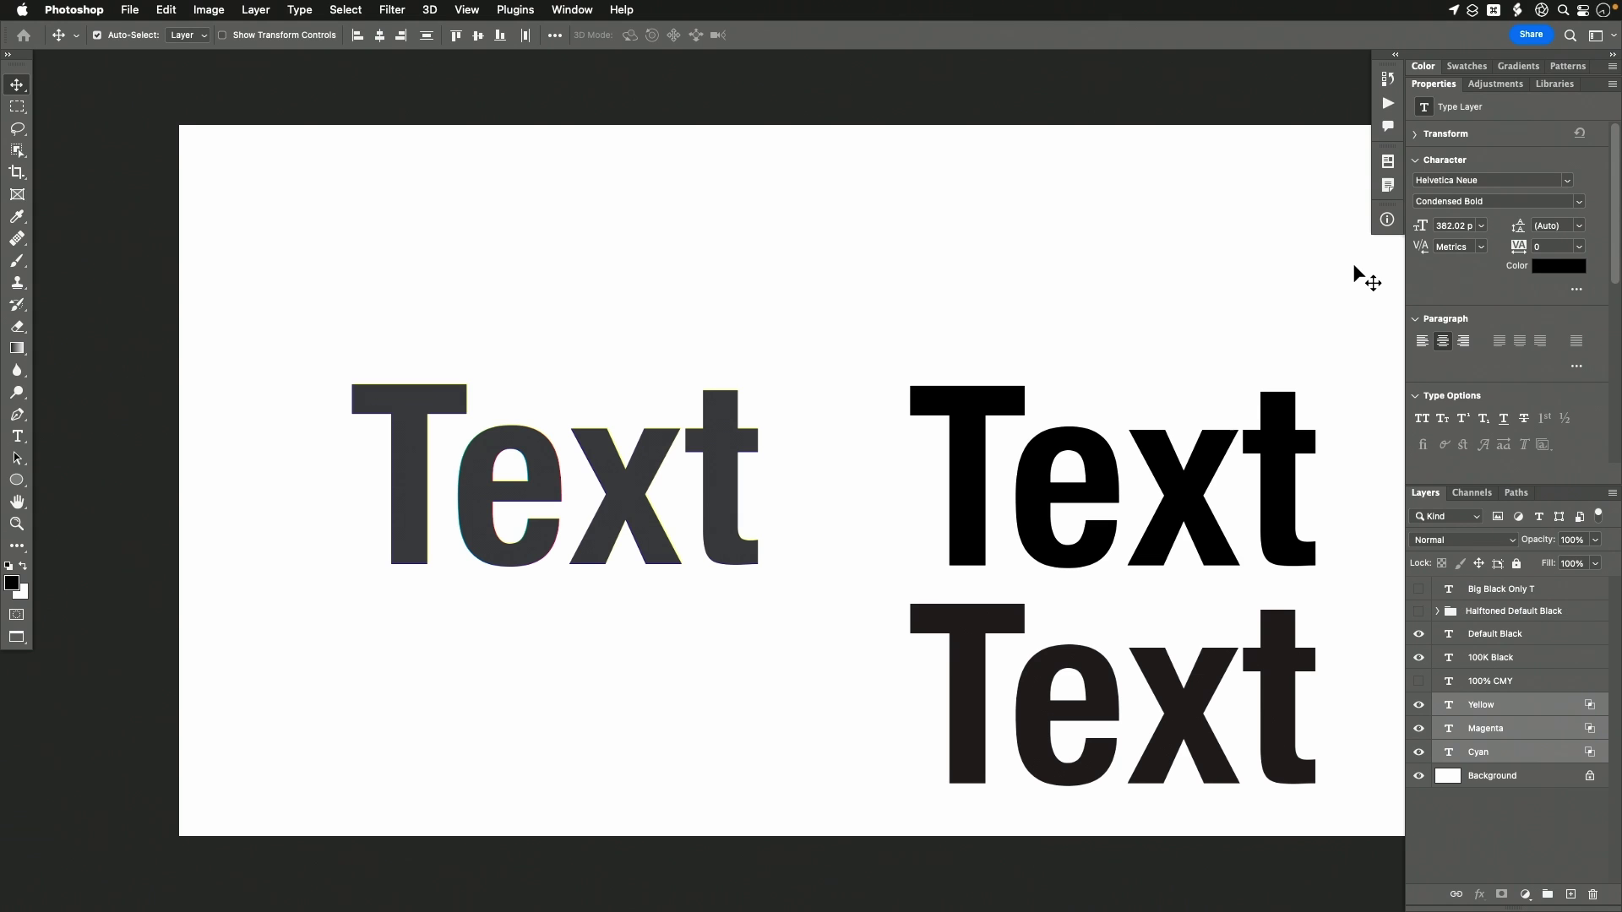
Open the Info panel from the collapsed dock to read the text's CMYK values
click(1387, 219)
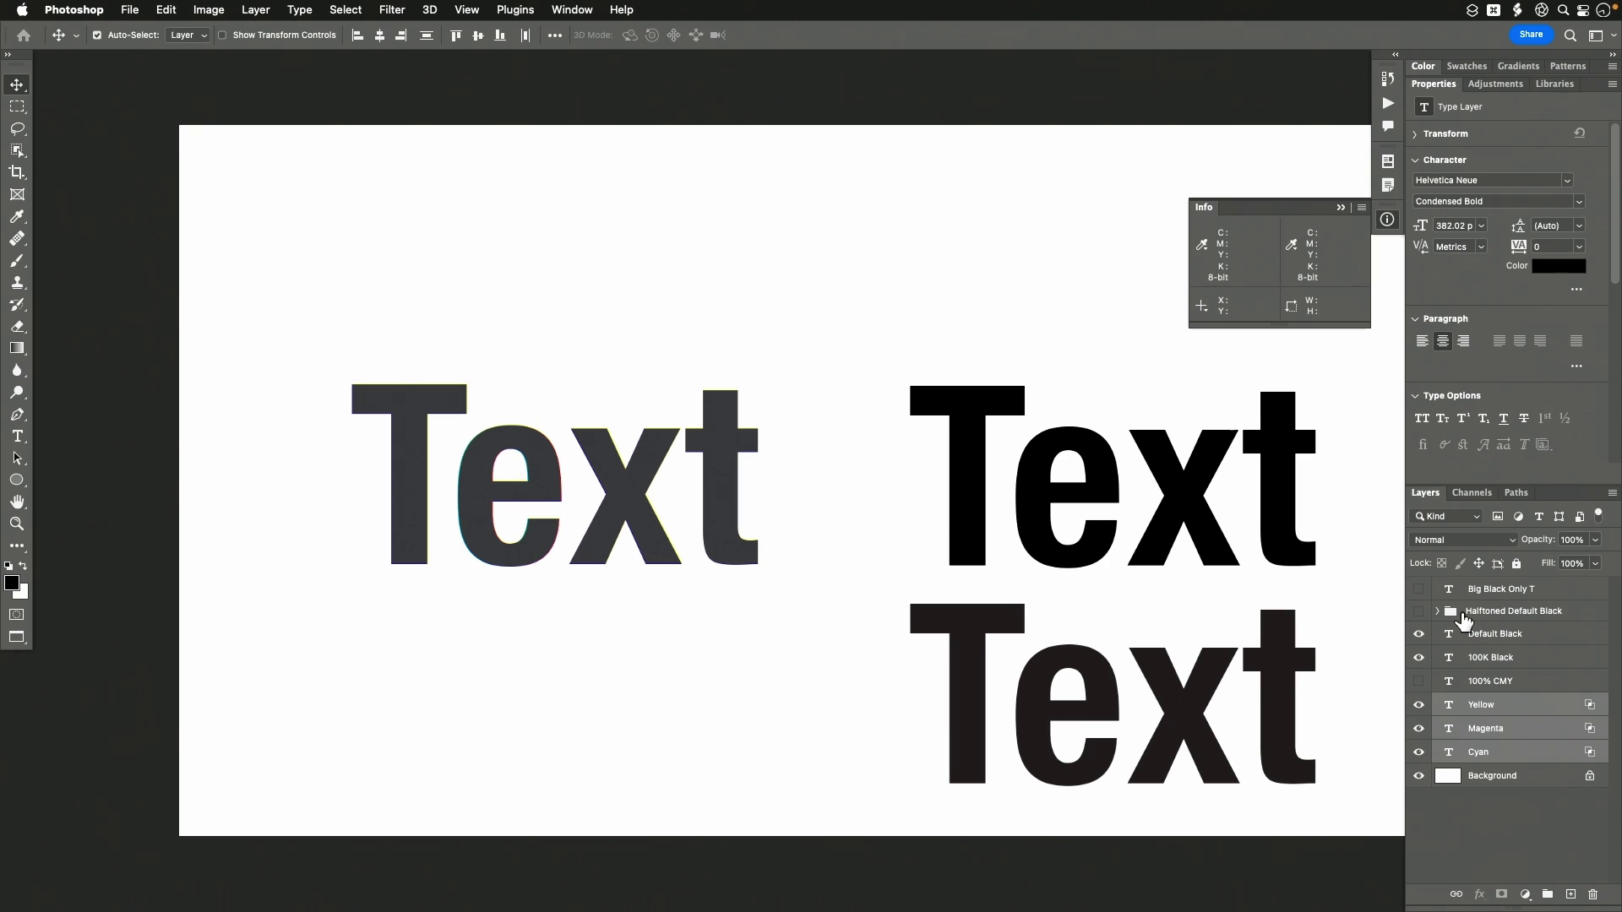
Show the Halftoned Default Black group's large T and hide all panels for a full-canvas view
click(1419, 611)
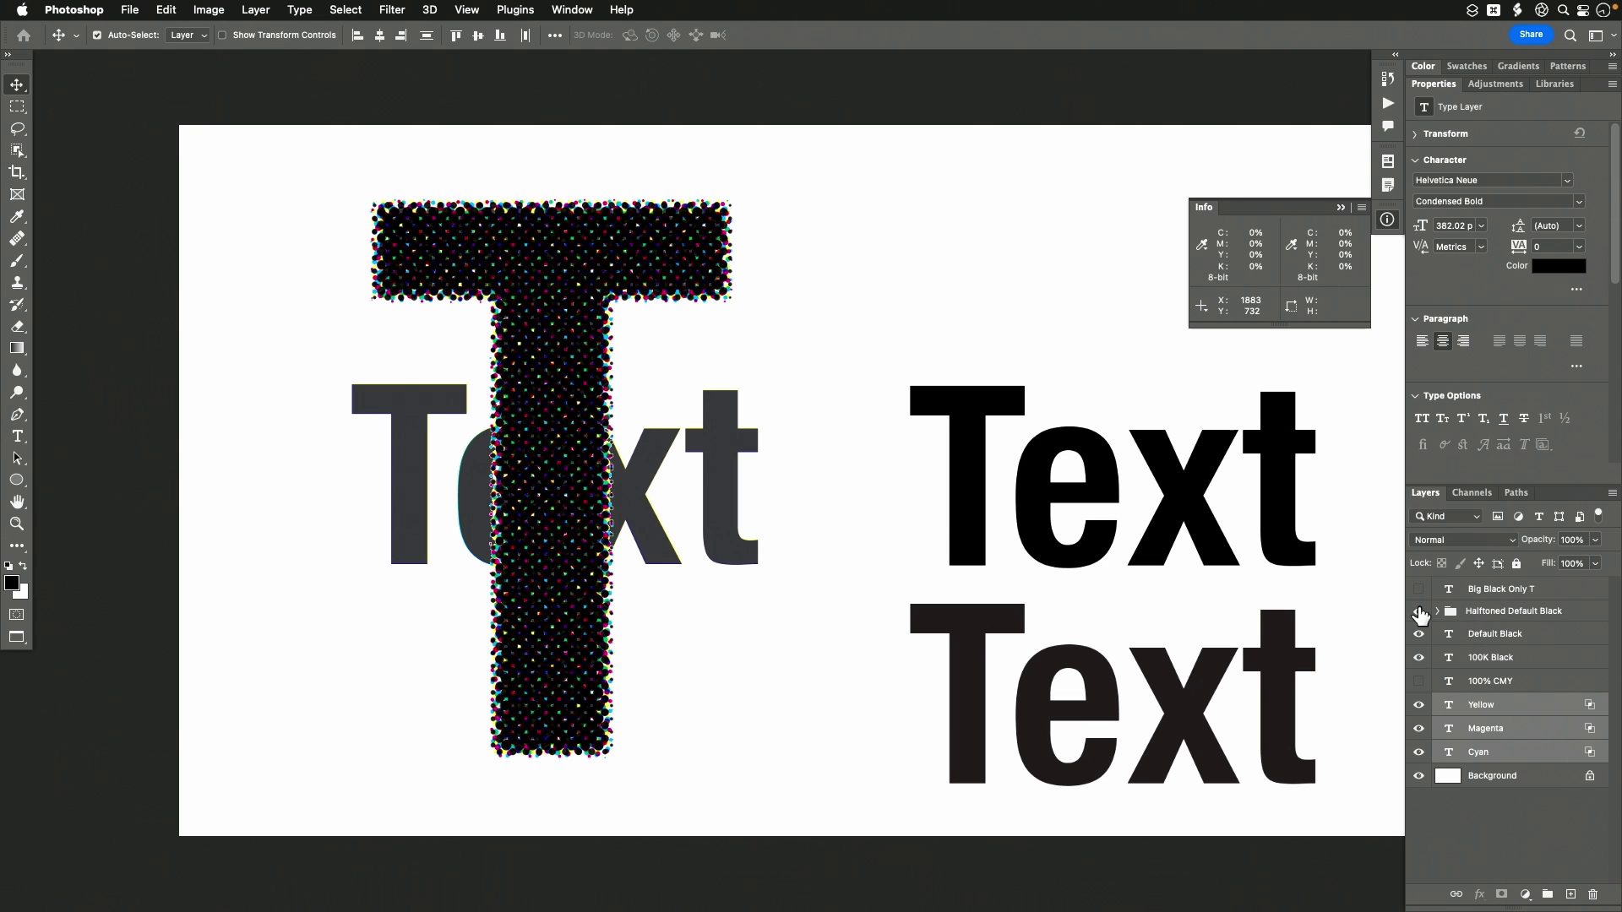
key(Tab)
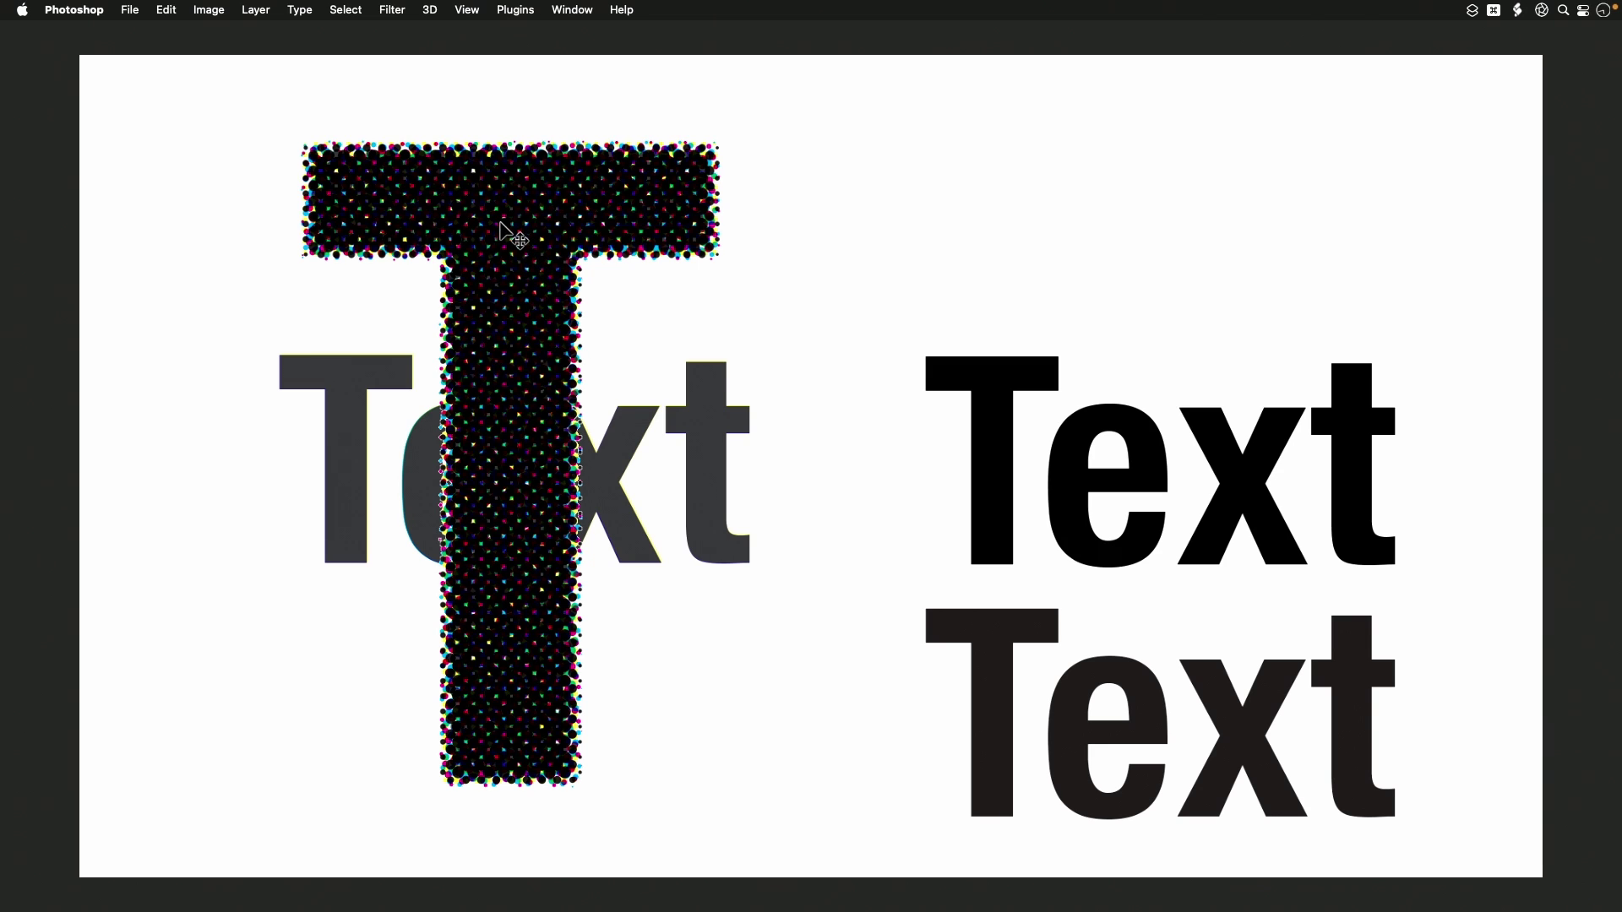
drag(512, 235, 1303, 235)
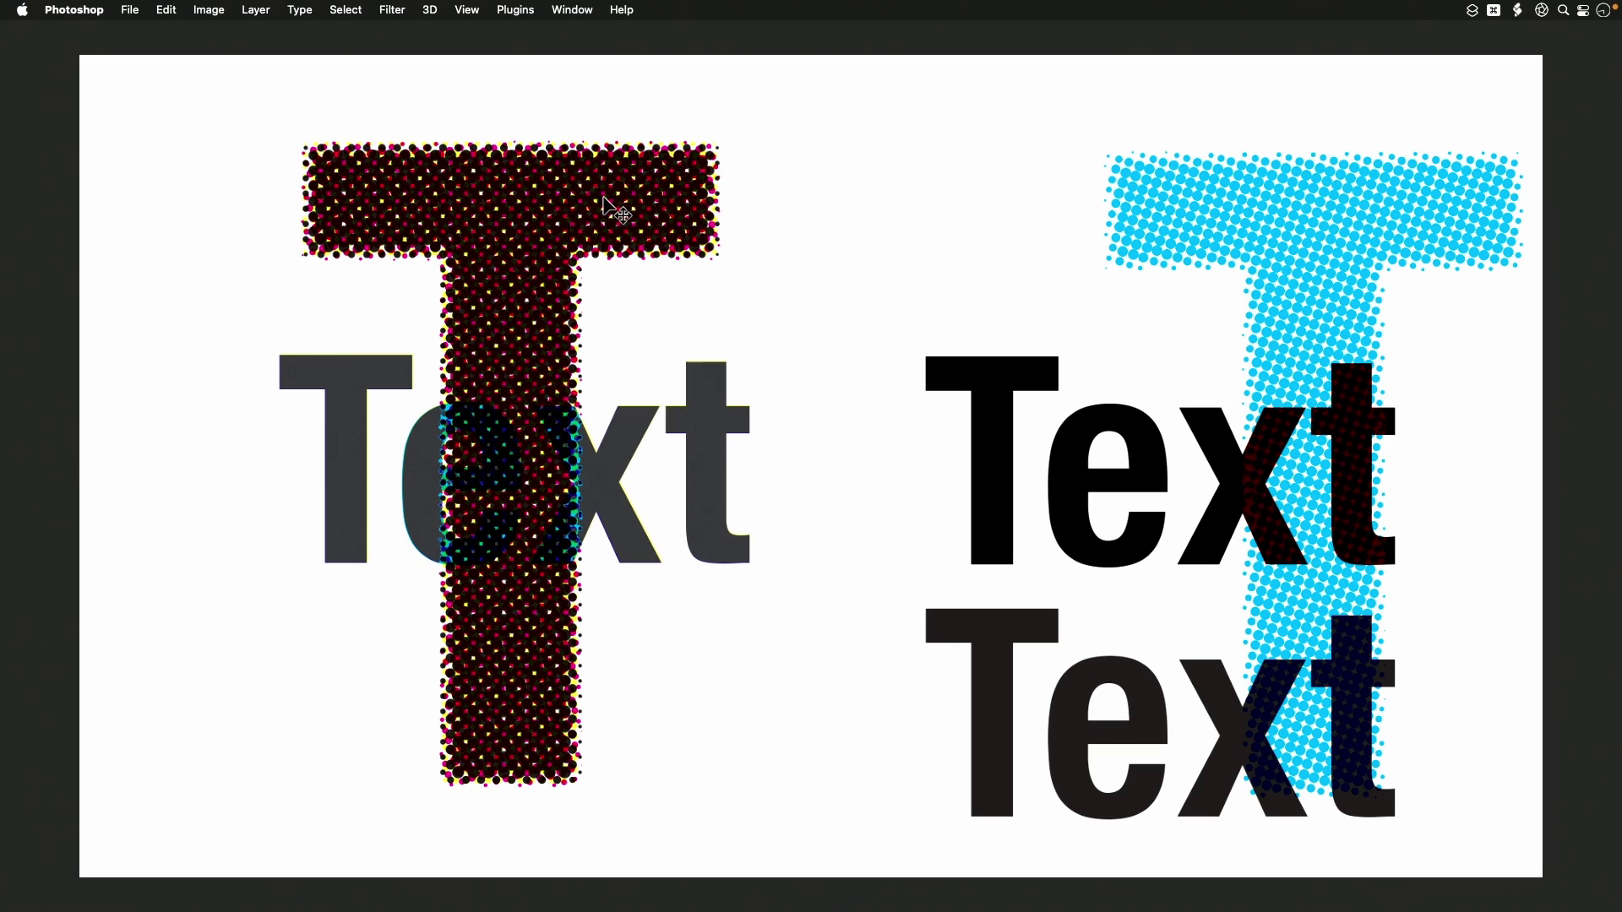
drag(630, 210, 997, 211)
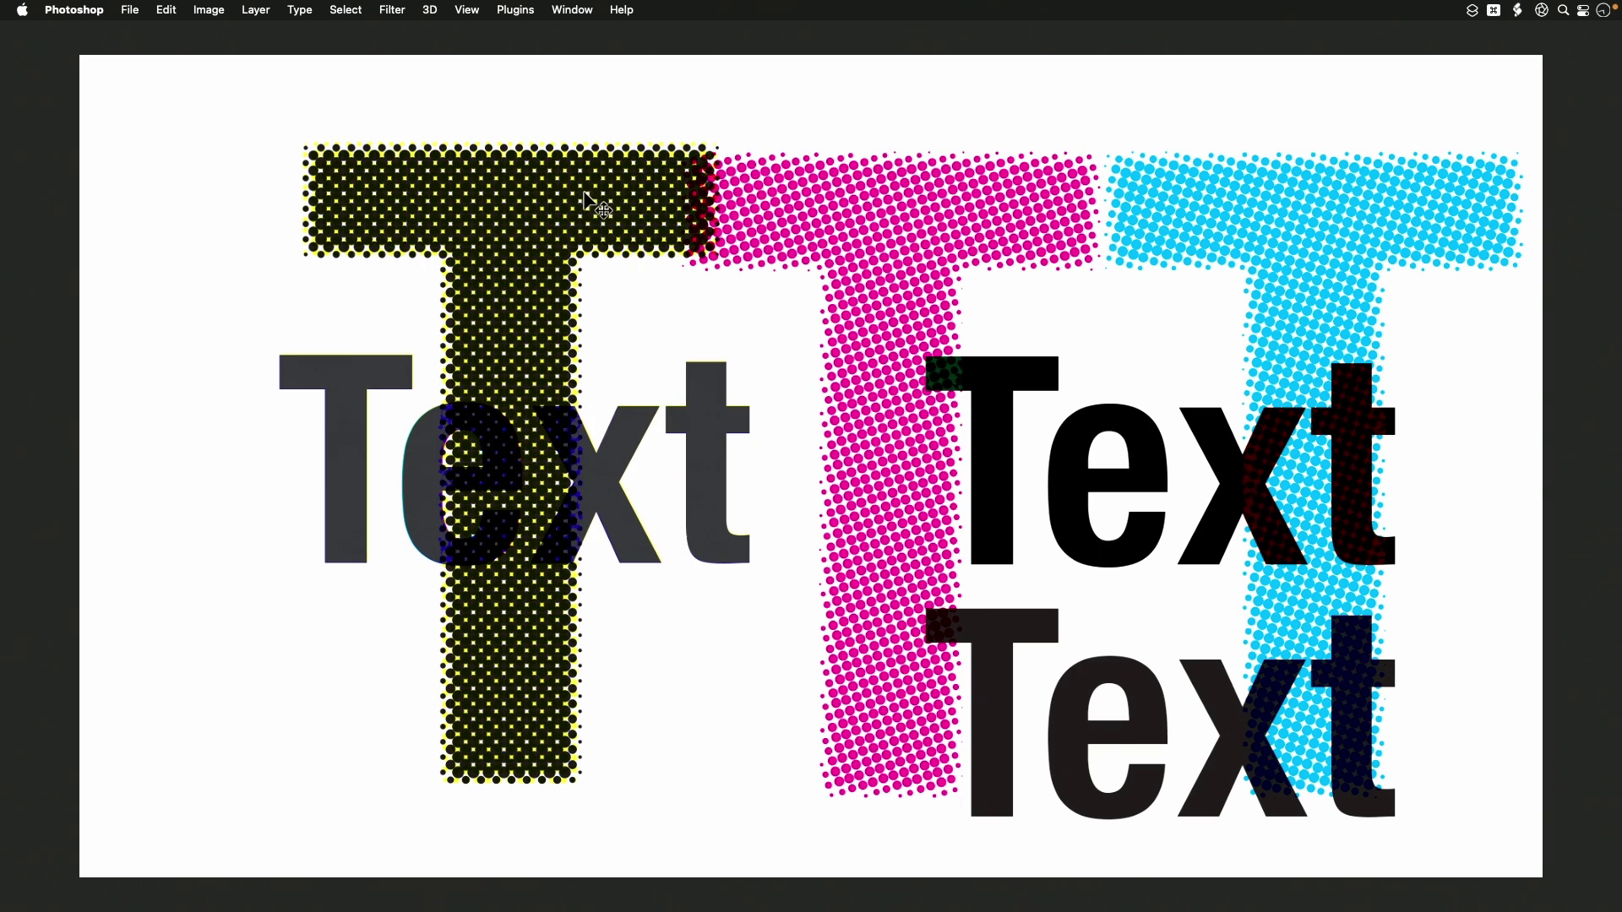
drag(588, 200, 371, 327)
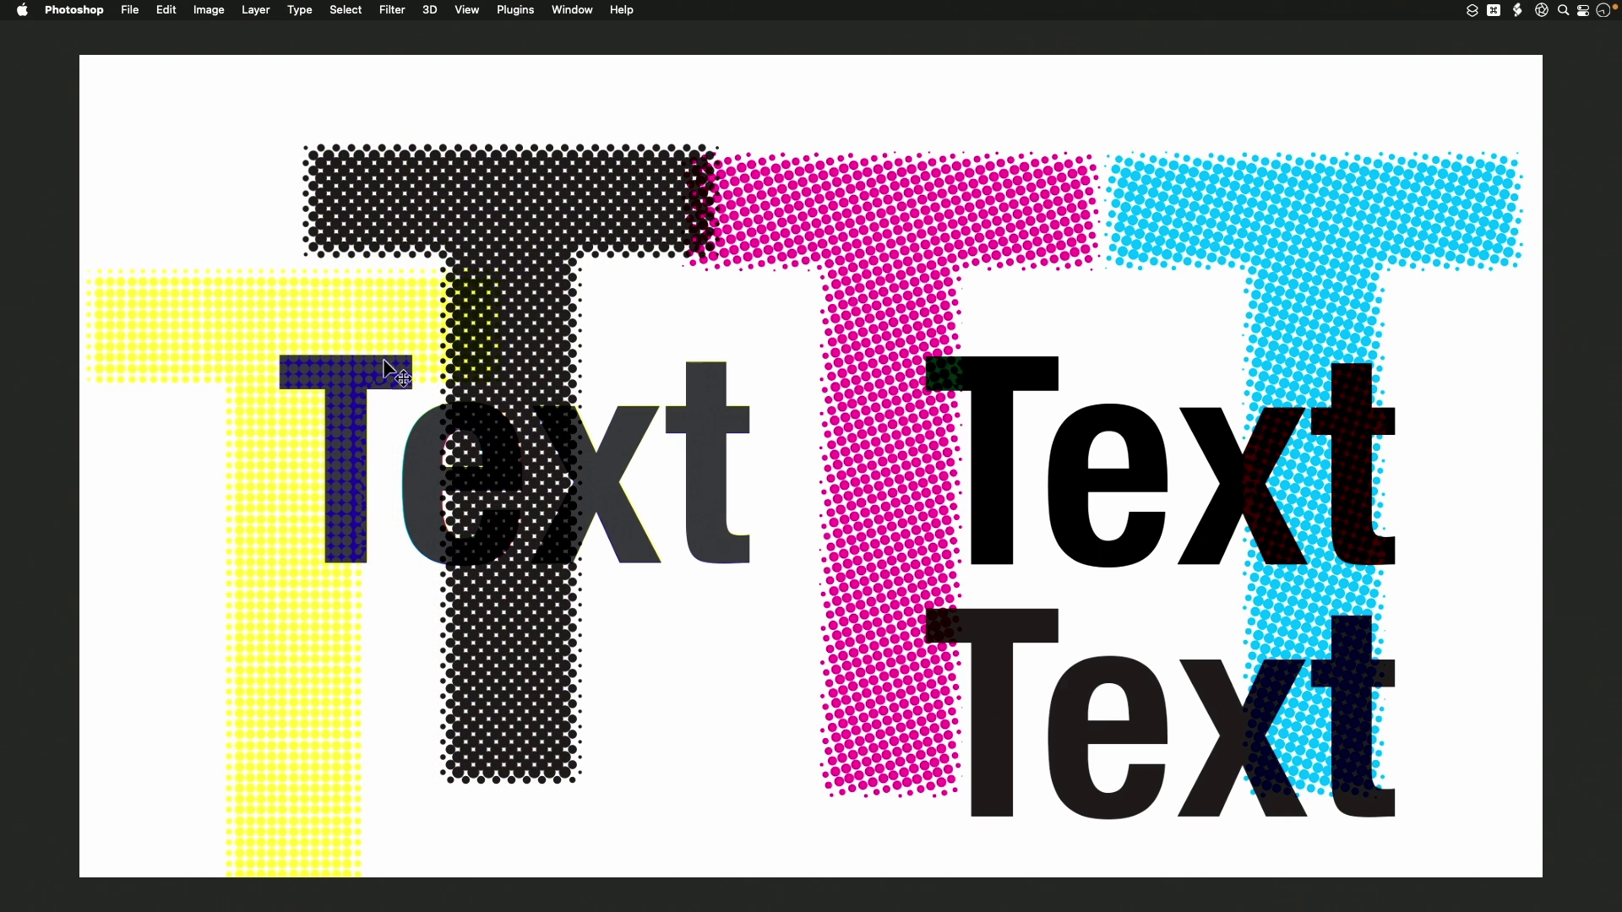
key(super+z)
key(super+z)
key(super+z)
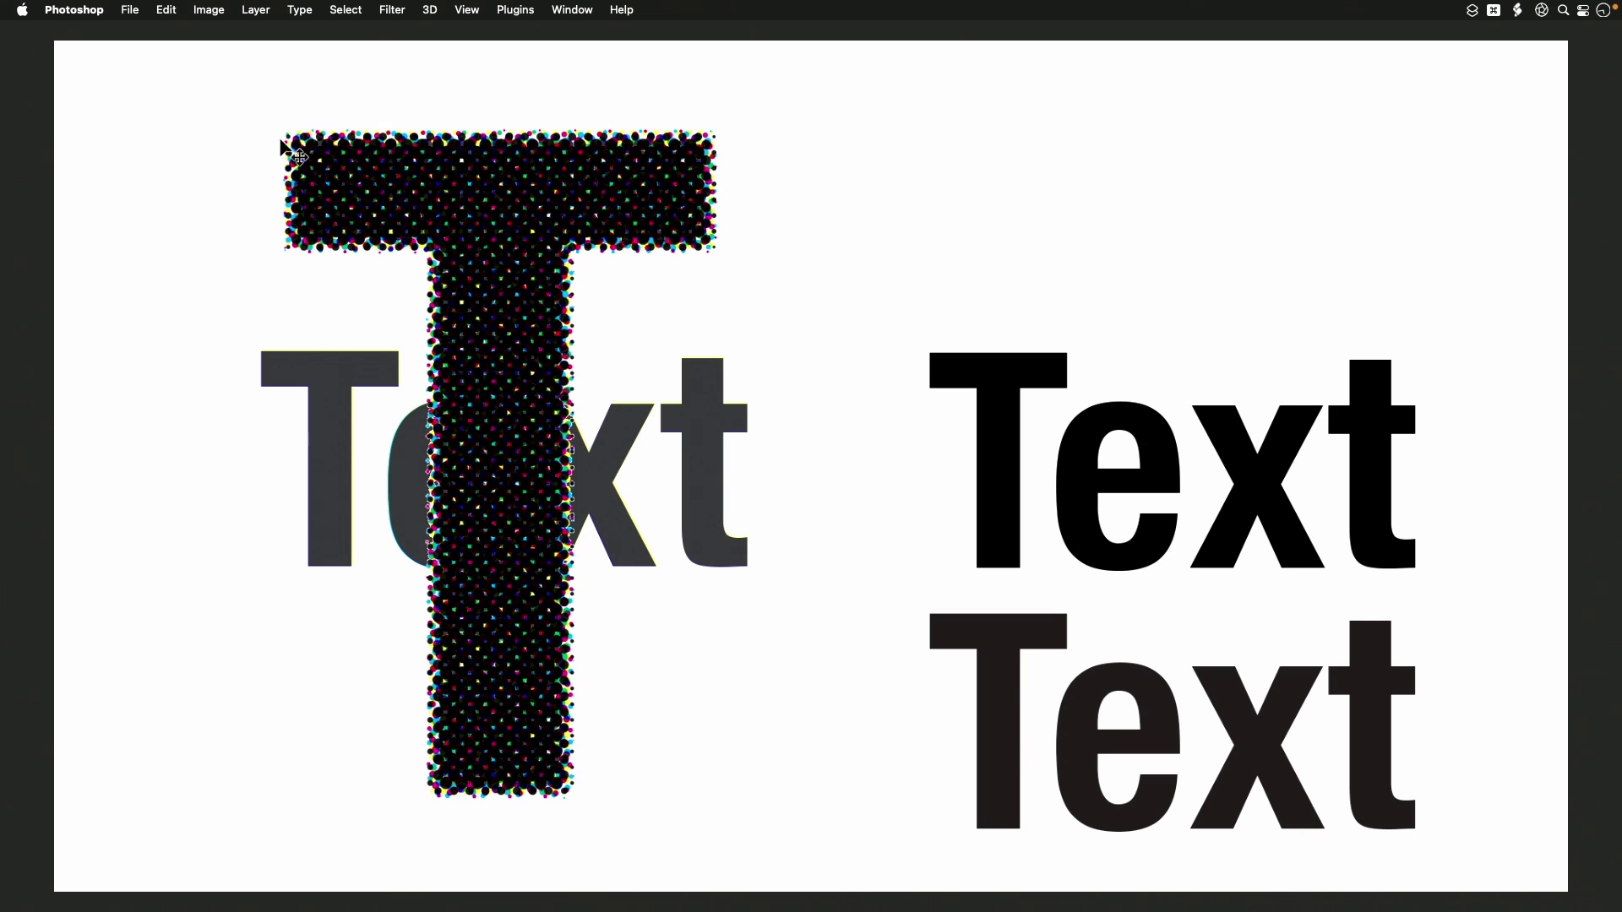
Restore the panels and swap the Halftoned Default Black group for the Big Black Only T layer
key(Tab)
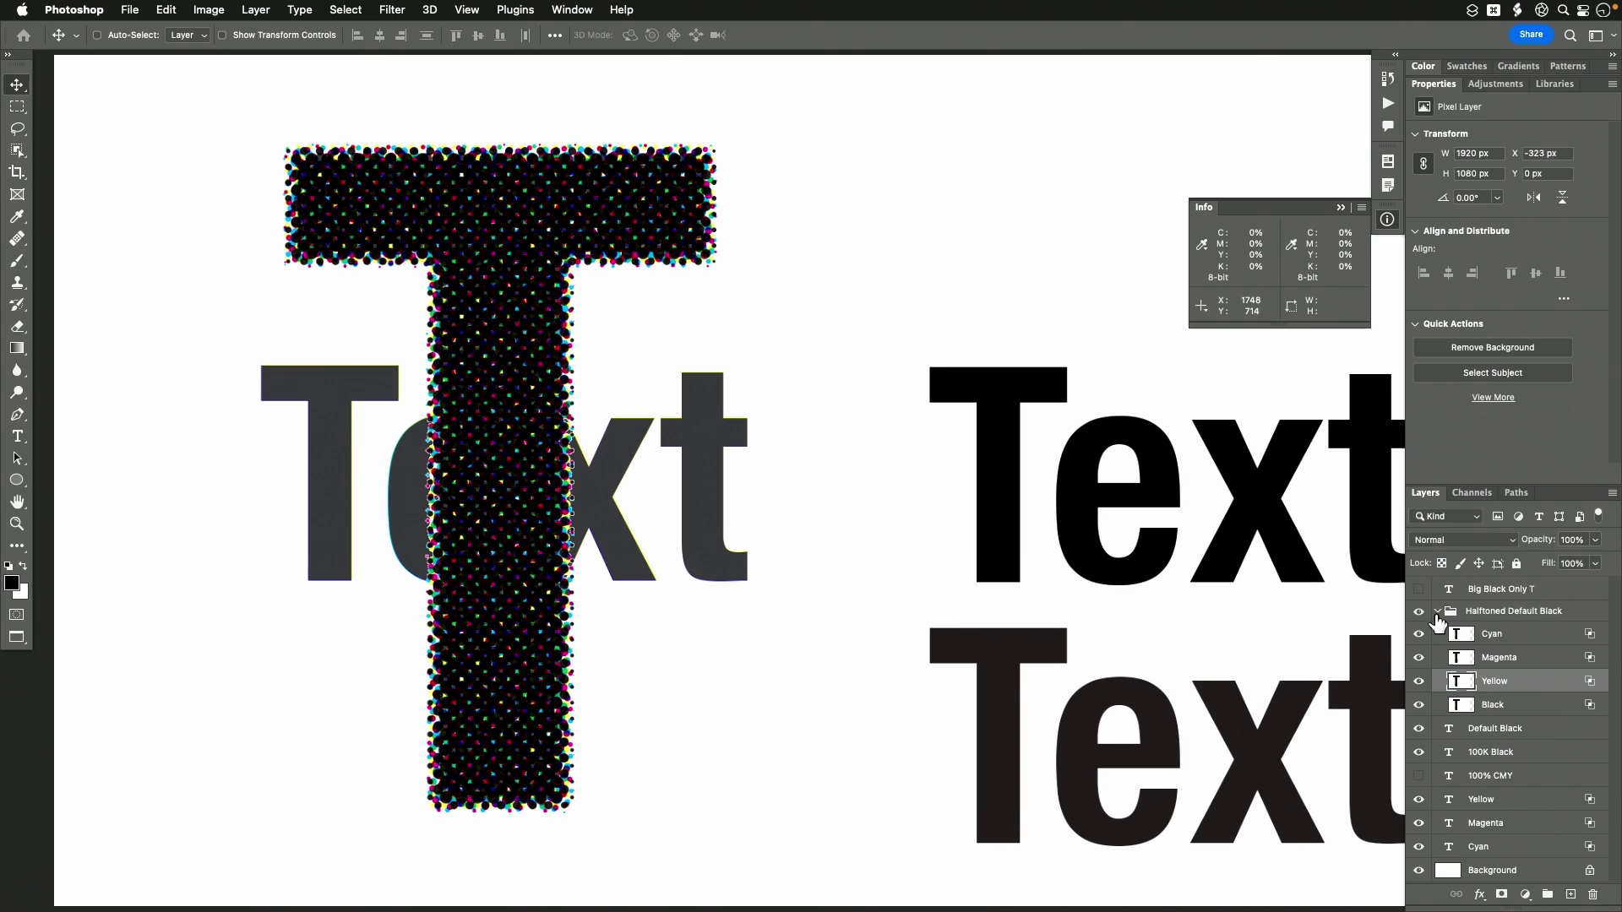
click(1417, 591)
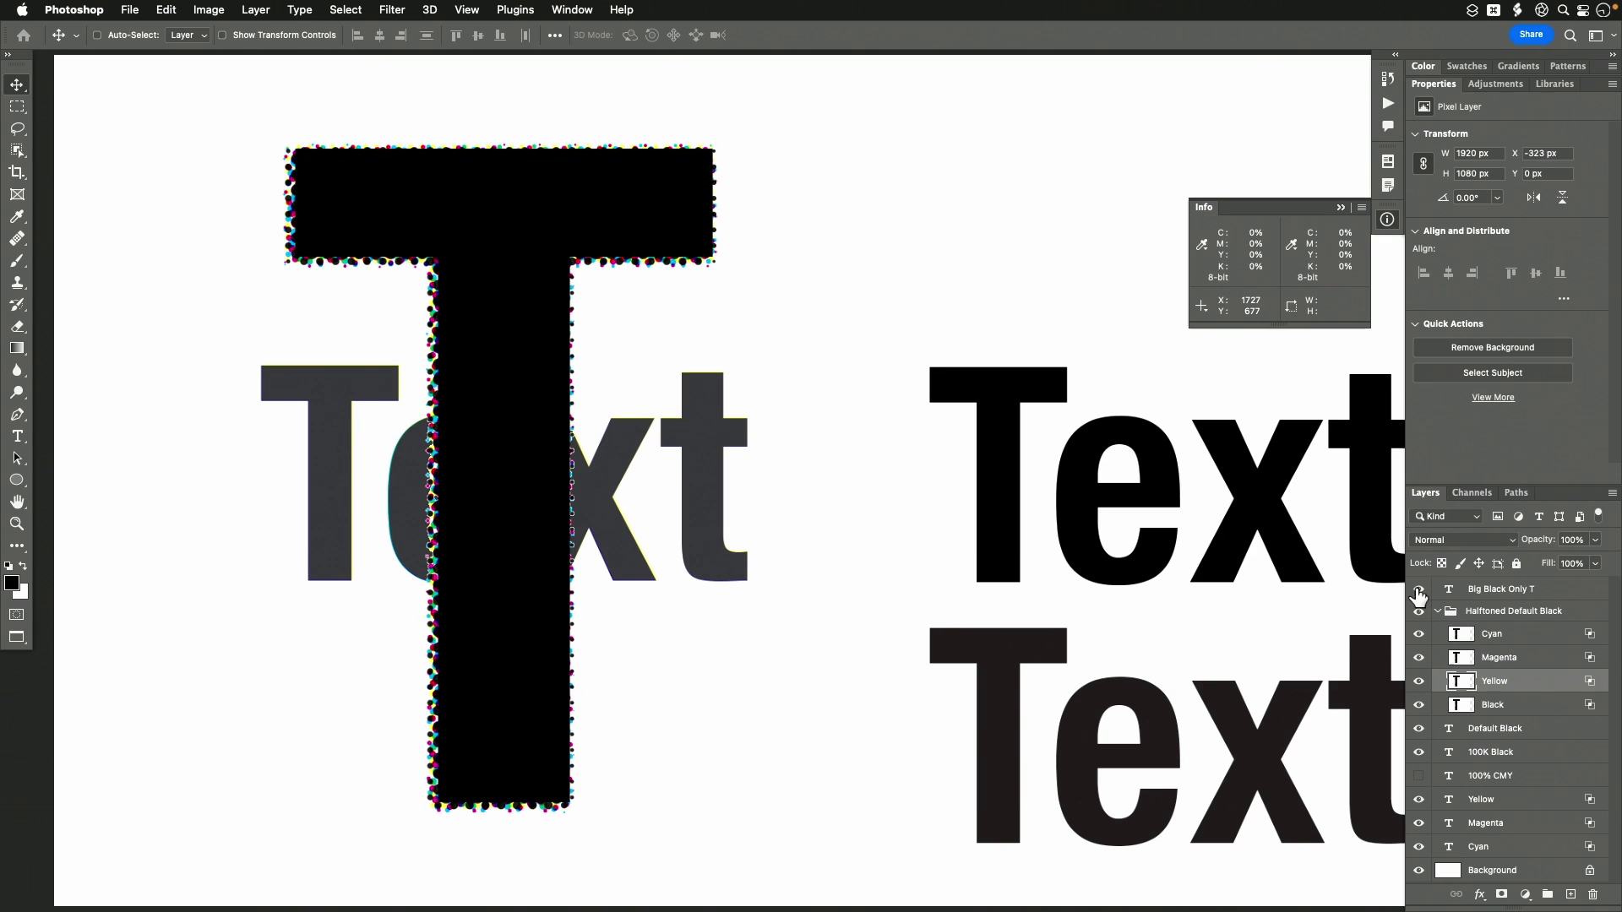
click(1420, 610)
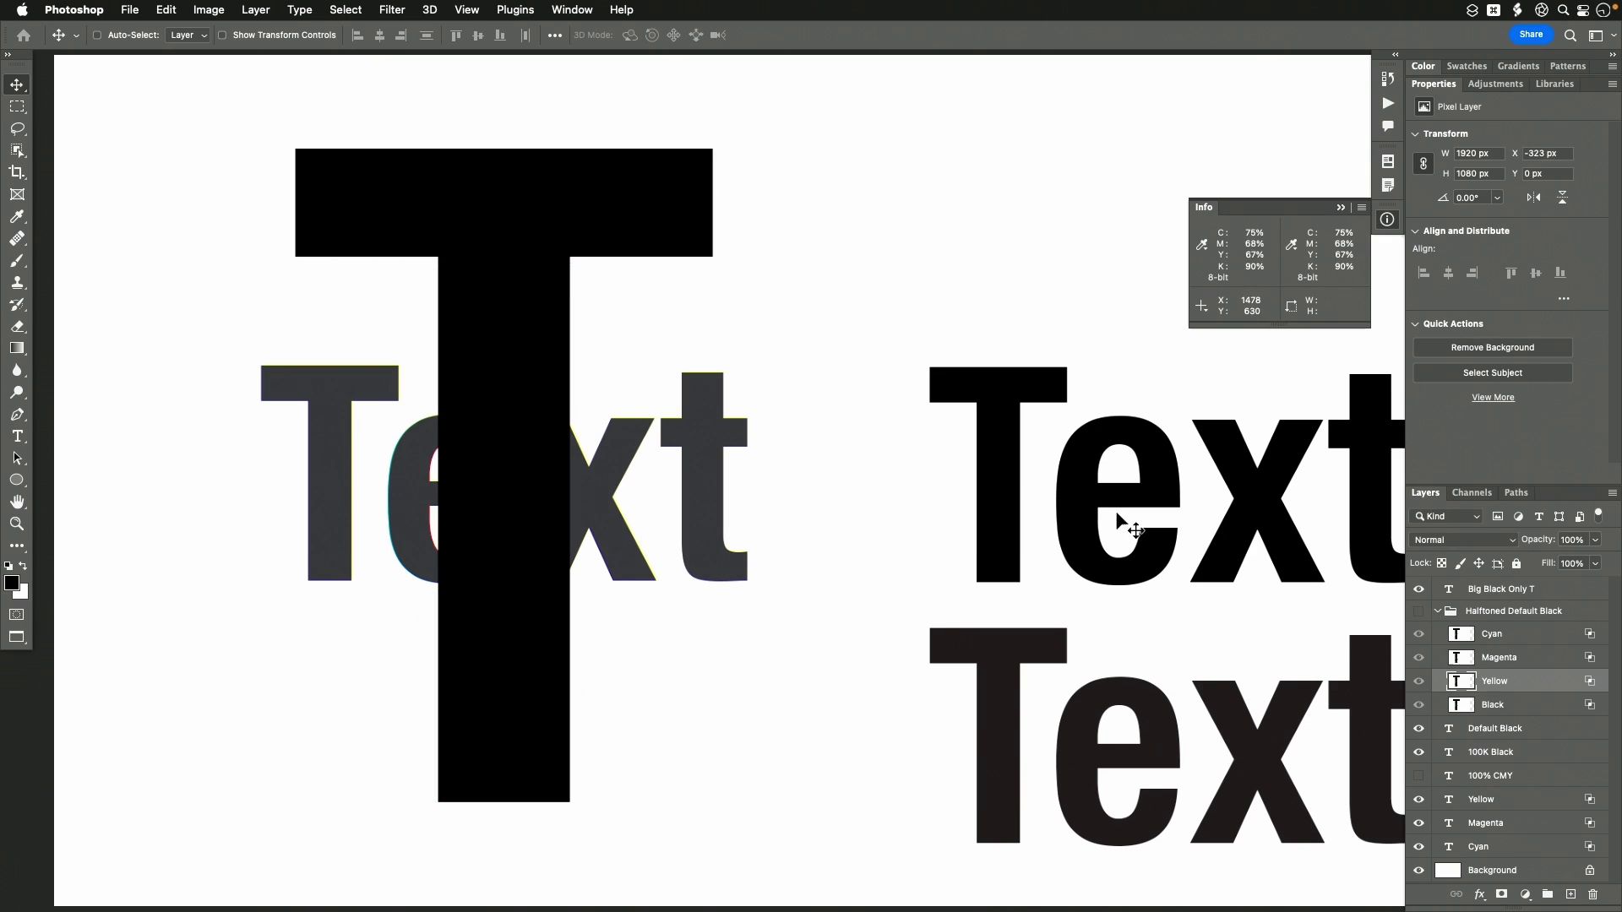